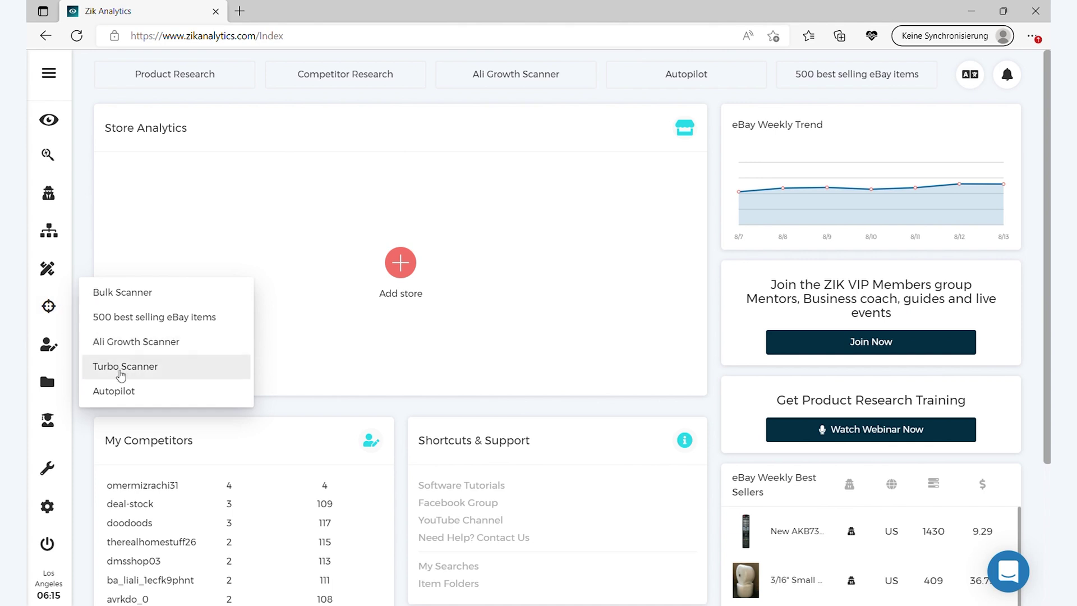
Step: Launch an Autopilot scan covering every product category
{"action": "left_click", "coordinate": [133, 392]}
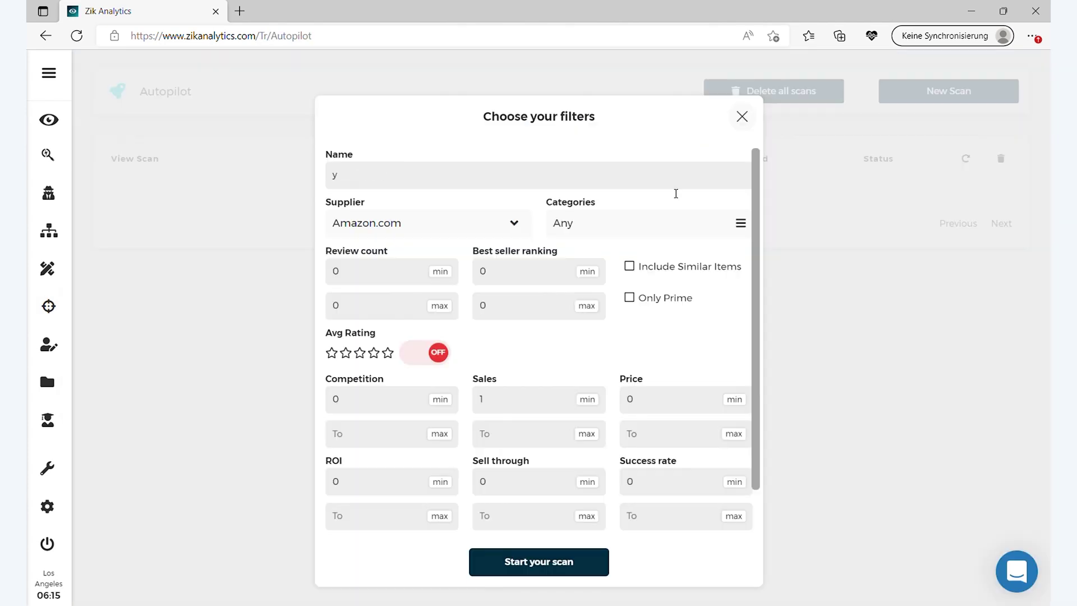
{"action": "left_click", "coordinate": [450, 217]}
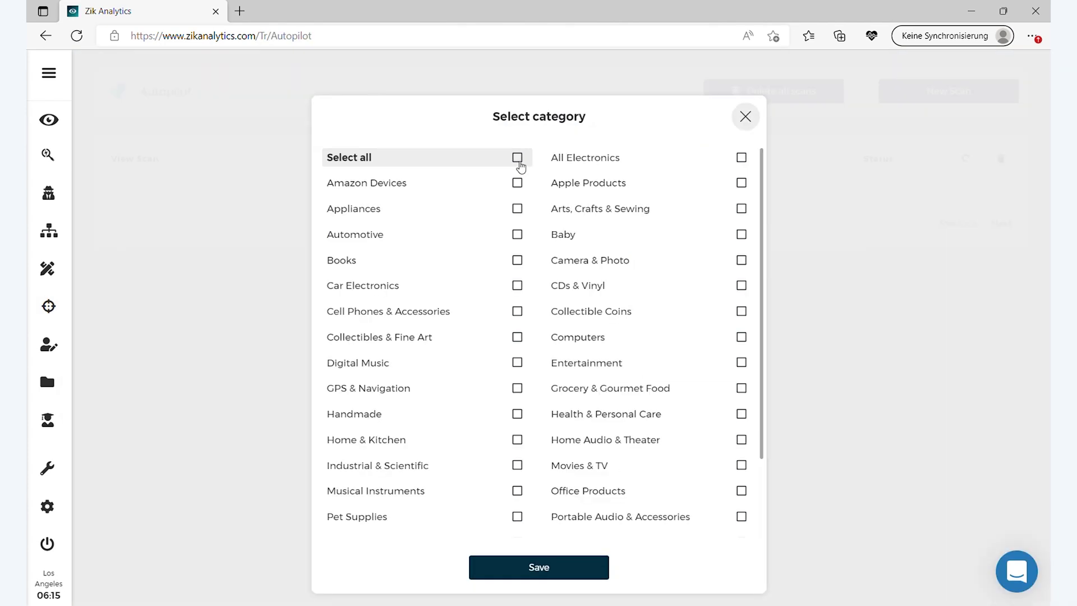
{"action": "left_click", "coordinate": [518, 156]}
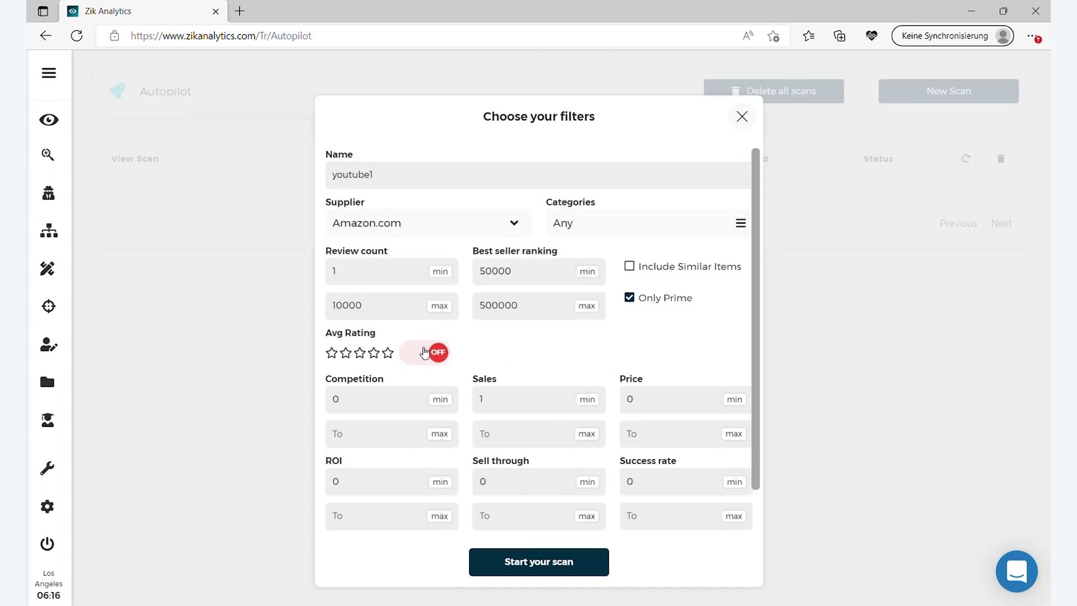
{"action": "left_click", "coordinate": [578, 557]}
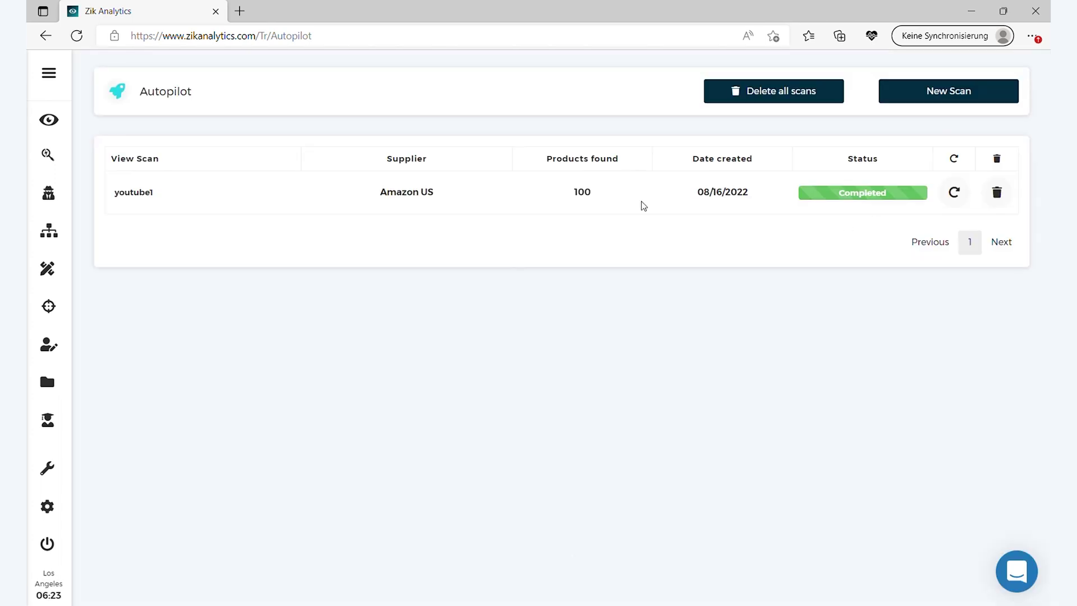
Step: Open the youtube1 scan's results and scroll through the 100 products found
{"action": "left_click", "coordinate": [644, 206]}
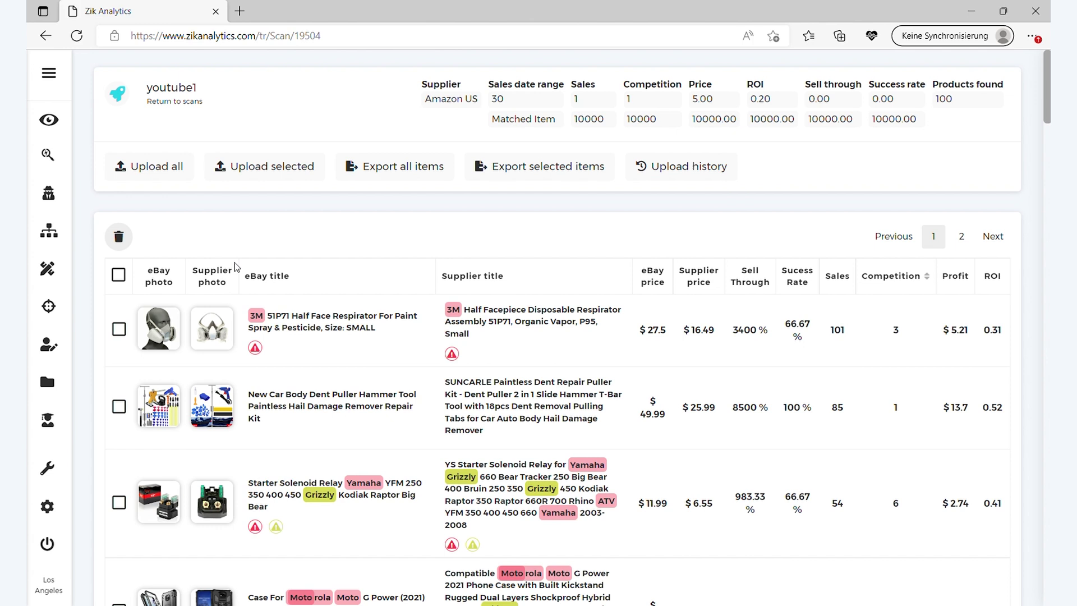
{"action": "scroll", "coordinate": [235, 267], "scroll_direction": "down", "scroll_amount": 2}
{"action": "scroll", "coordinate": [235, 267], "scroll_direction": "down", "scroll_amount": 10}
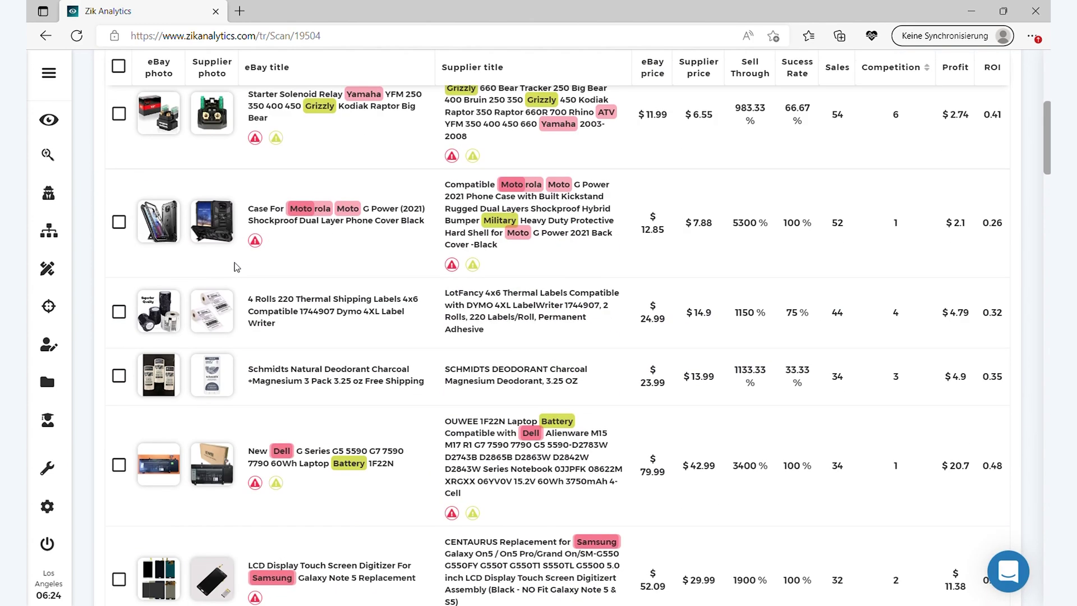
{"action": "scroll", "coordinate": [234, 267], "scroll_direction": "down", "scroll_amount": 2}
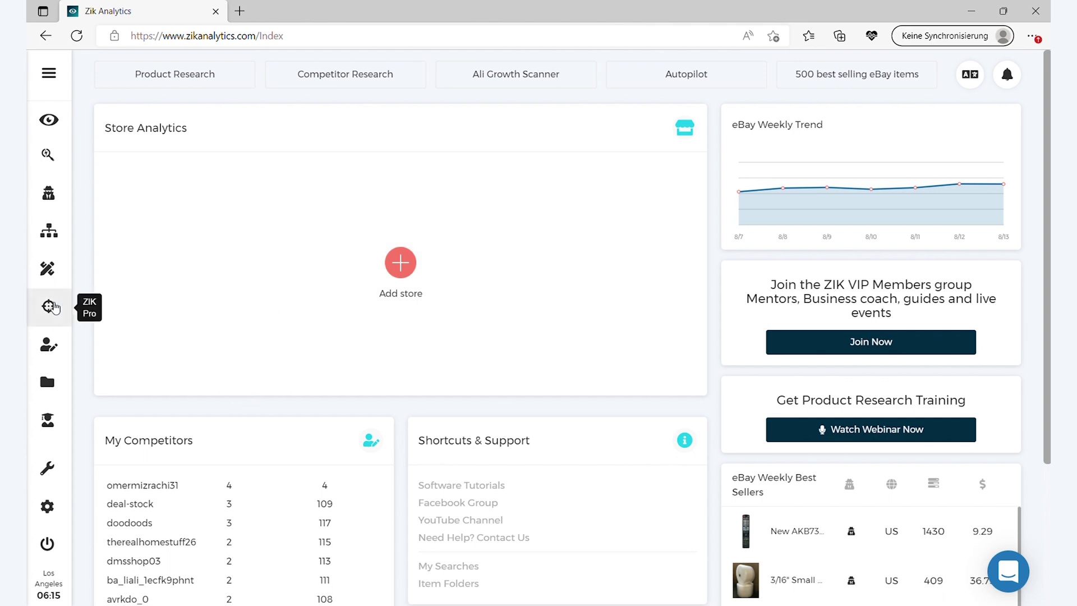
Step: Create a new Autopilot scan named youtube1 and keep Amazon.com as the supplier
{"action": "left_click", "coordinate": [53, 307]}
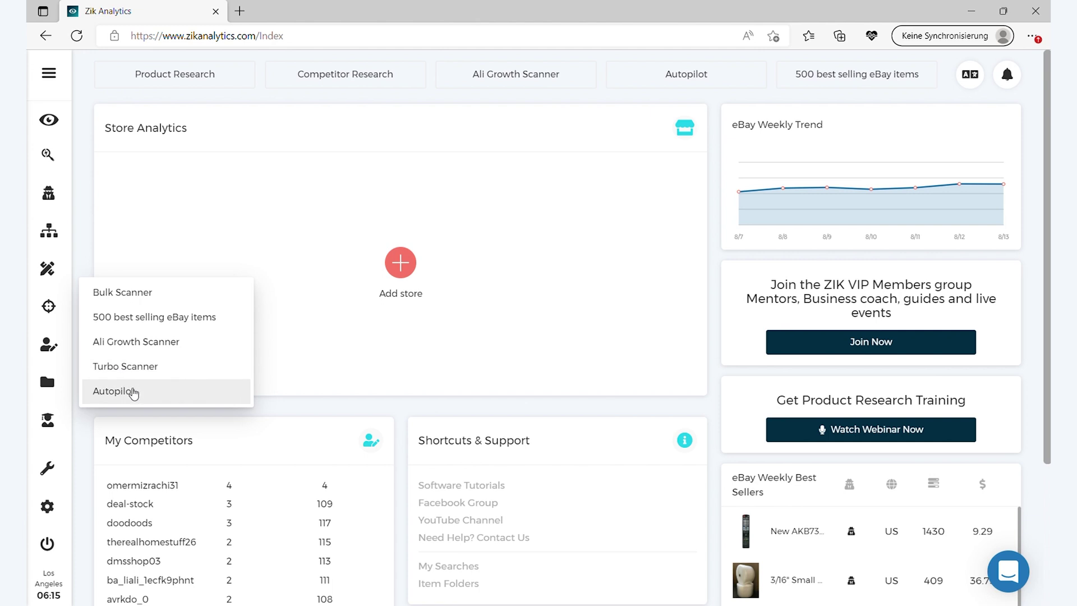
{"action": "left_click", "coordinate": [133, 392]}
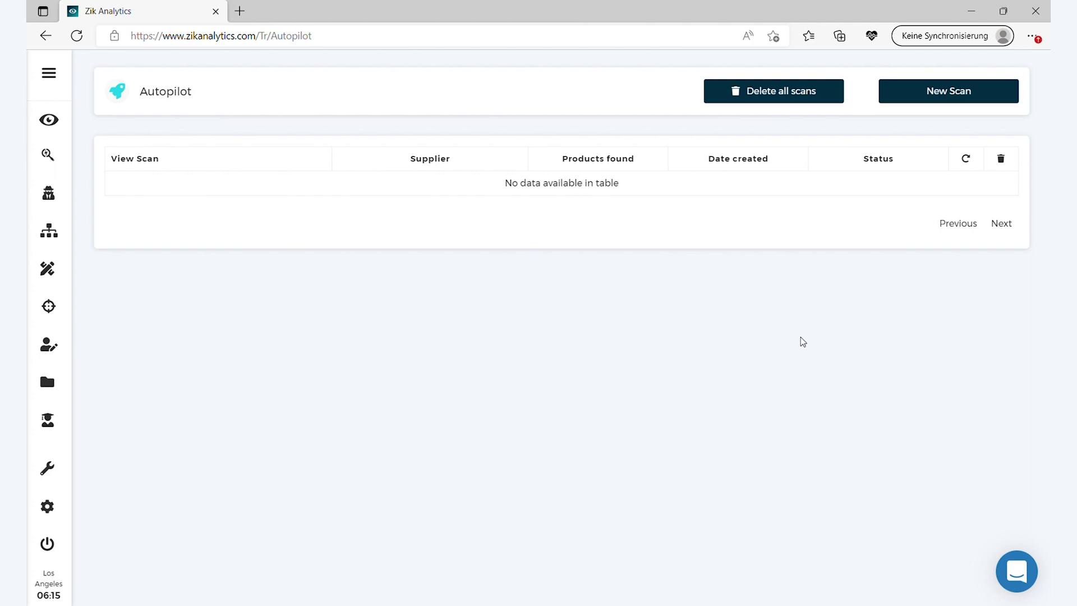
{"action": "left_click", "coordinate": [952, 94]}
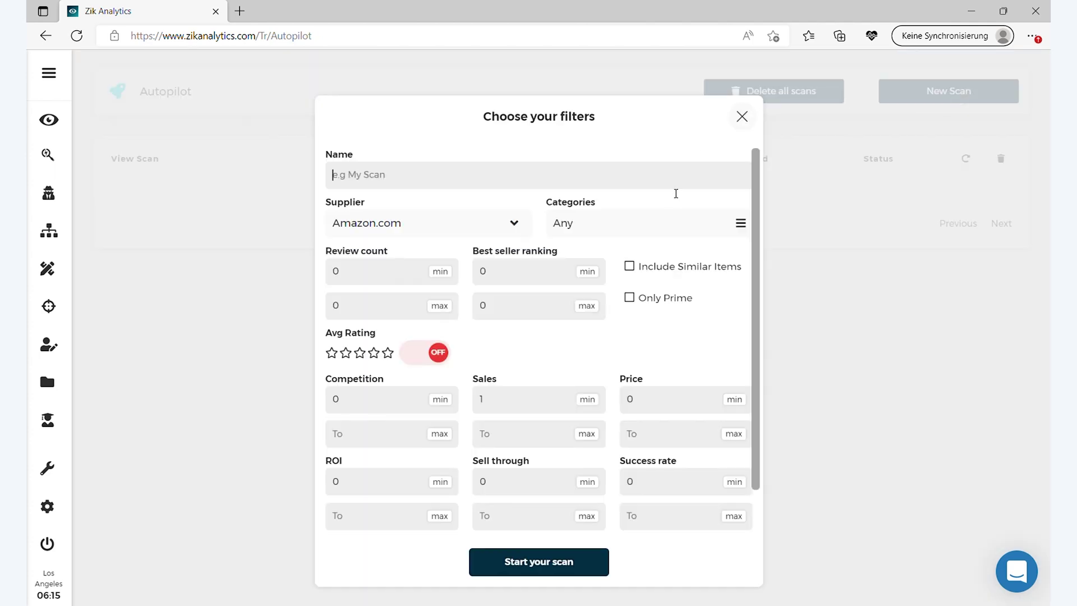
{"action": "type", "text": "youtube1"}
{"action": "left_click", "coordinate": [451, 218]}
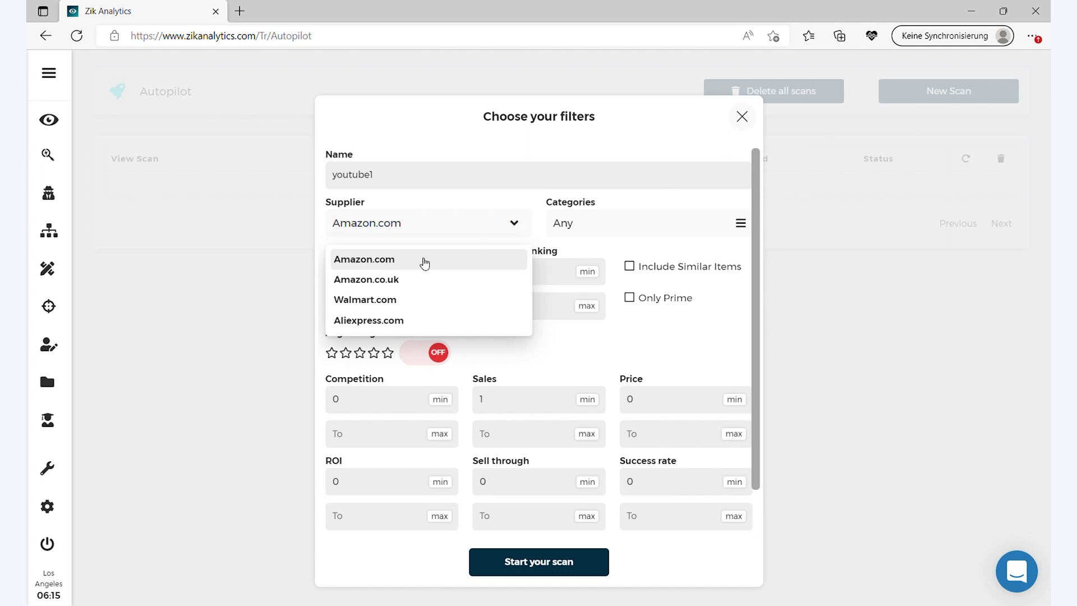
{"action": "left_click", "coordinate": [577, 221]}
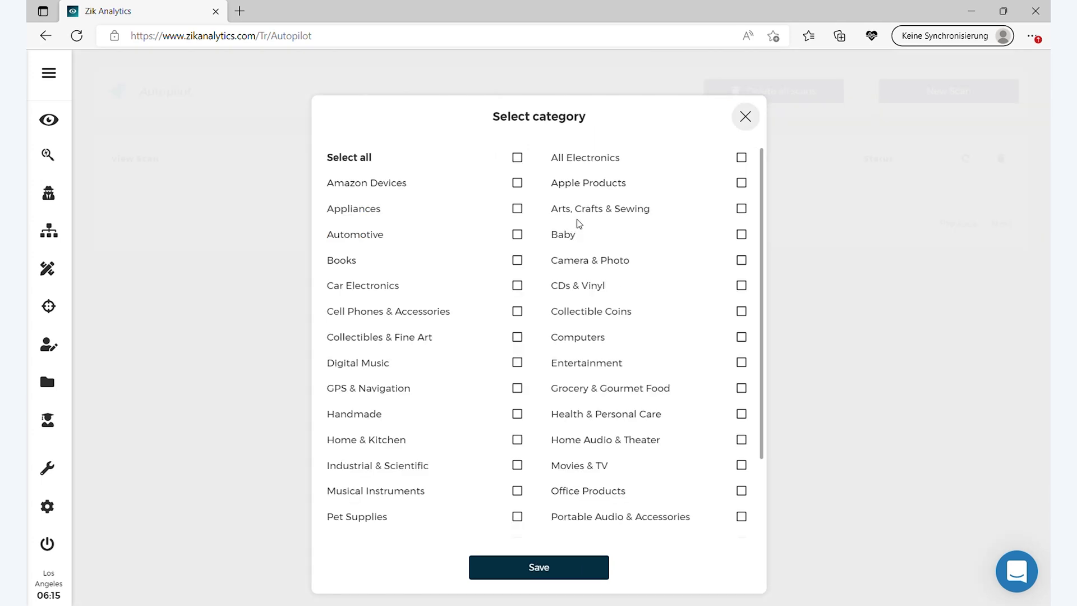
{"action": "left_click", "coordinate": [517, 158]}
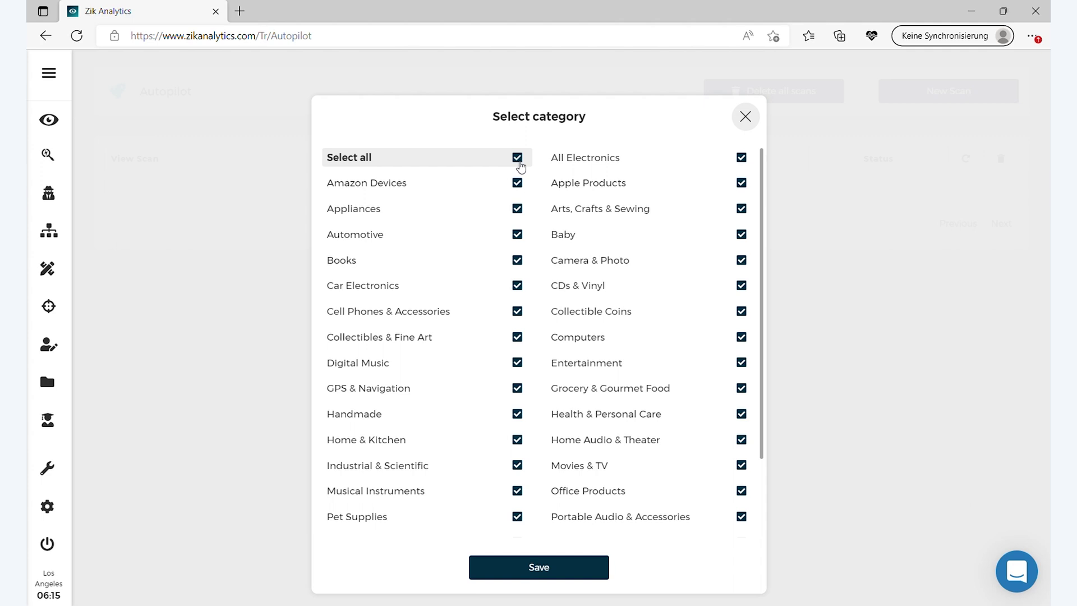
{"action": "left_click", "coordinate": [709, 163]}
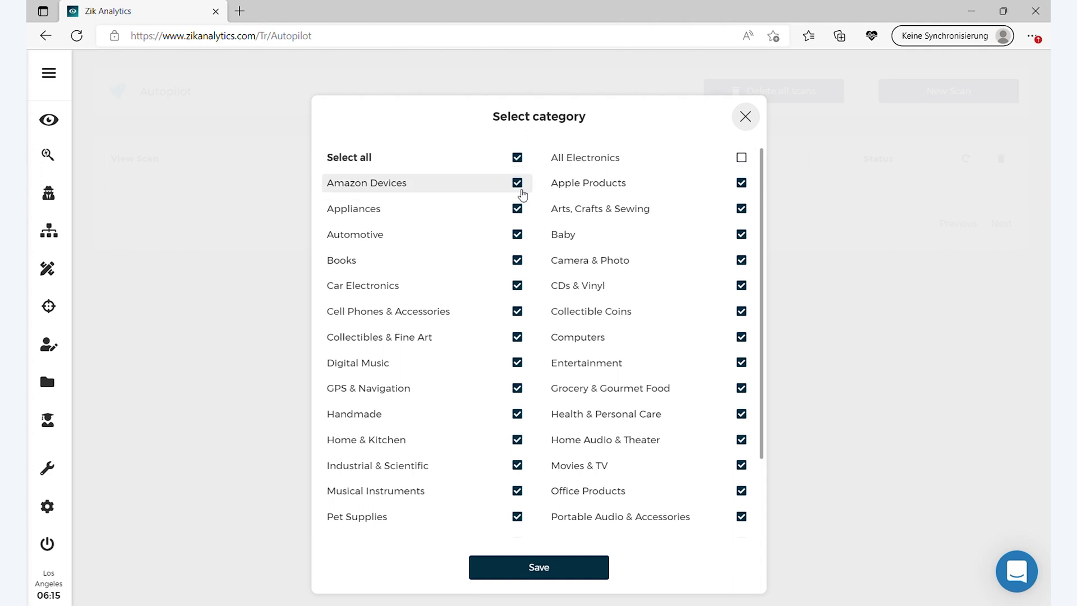
{"action": "left_click", "coordinate": [518, 261]}
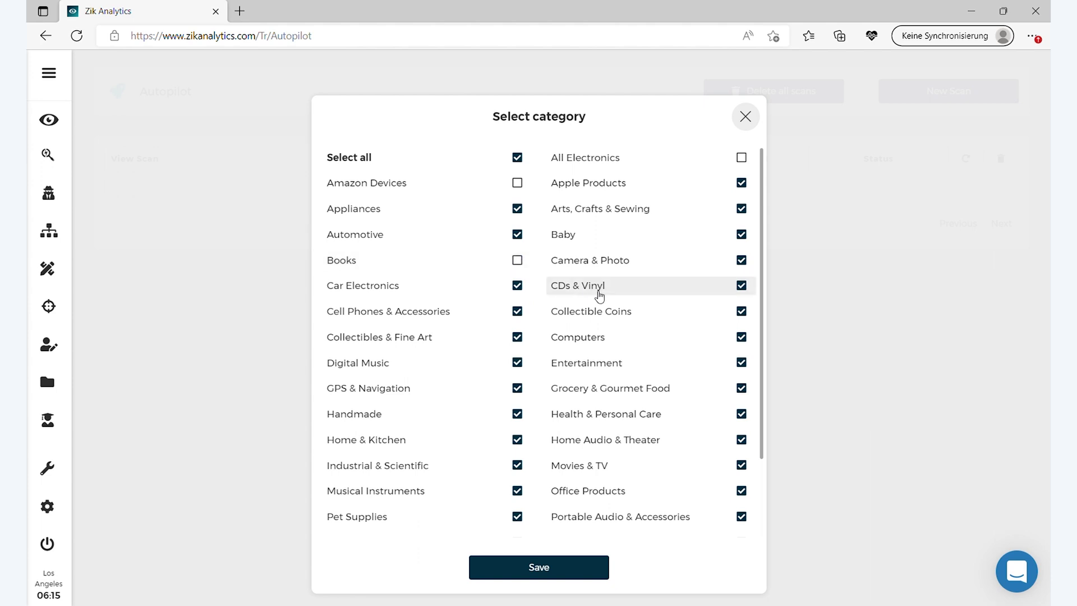
{"action": "left_click", "coordinate": [742, 285]}
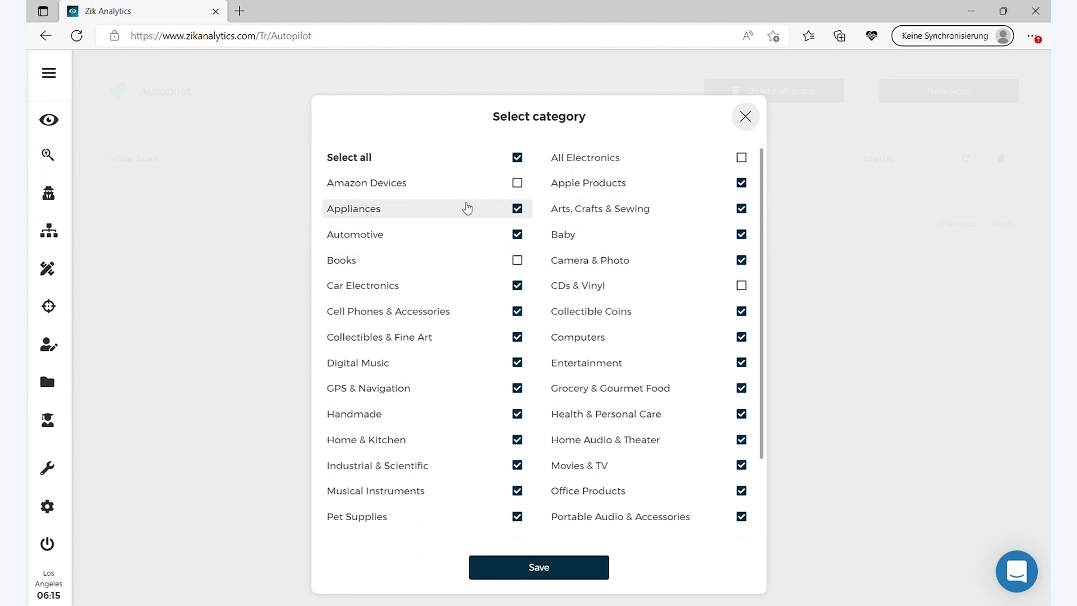
{"action": "left_click", "coordinate": [517, 160]}
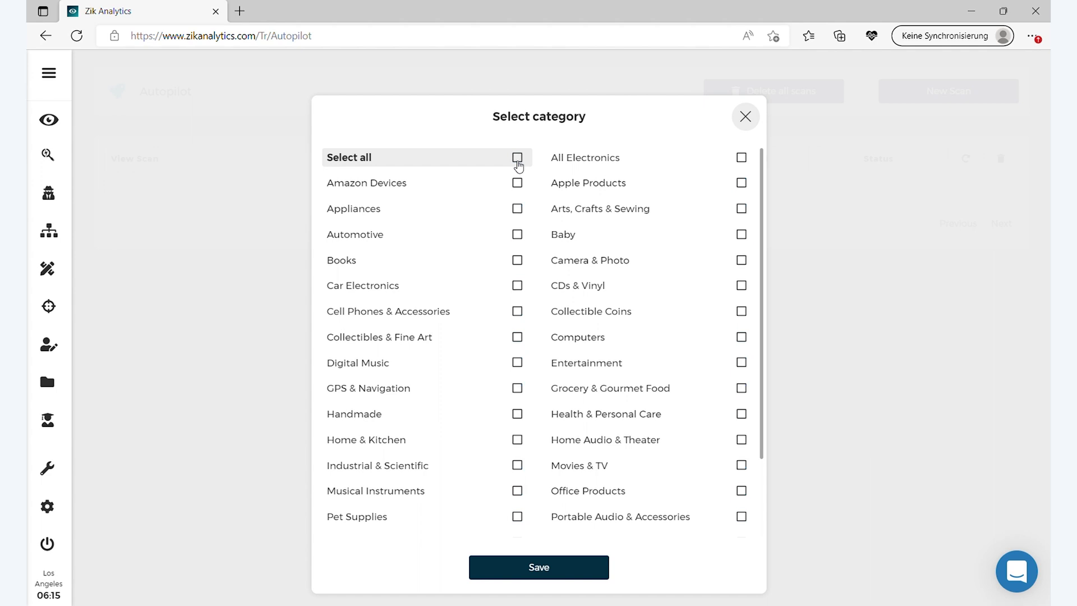
{"action": "left_click", "coordinate": [543, 567]}
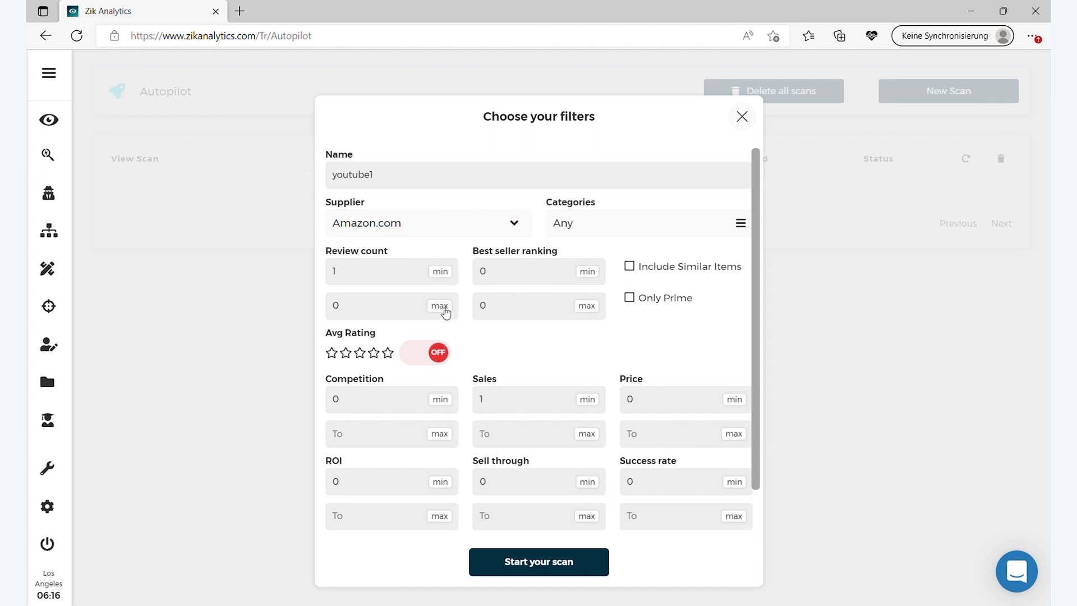
Step: Enter 10000, set best seller ranking 50000–500000, and require a two-star minimum rating
{"action": "type", "text": "10000"}
{"action": "left_click", "coordinate": [591, 279]}
{"action": "type", "text": "50000"}
{"action": "left_click", "coordinate": [596, 310]}
{"action": "type", "text": "500000"}
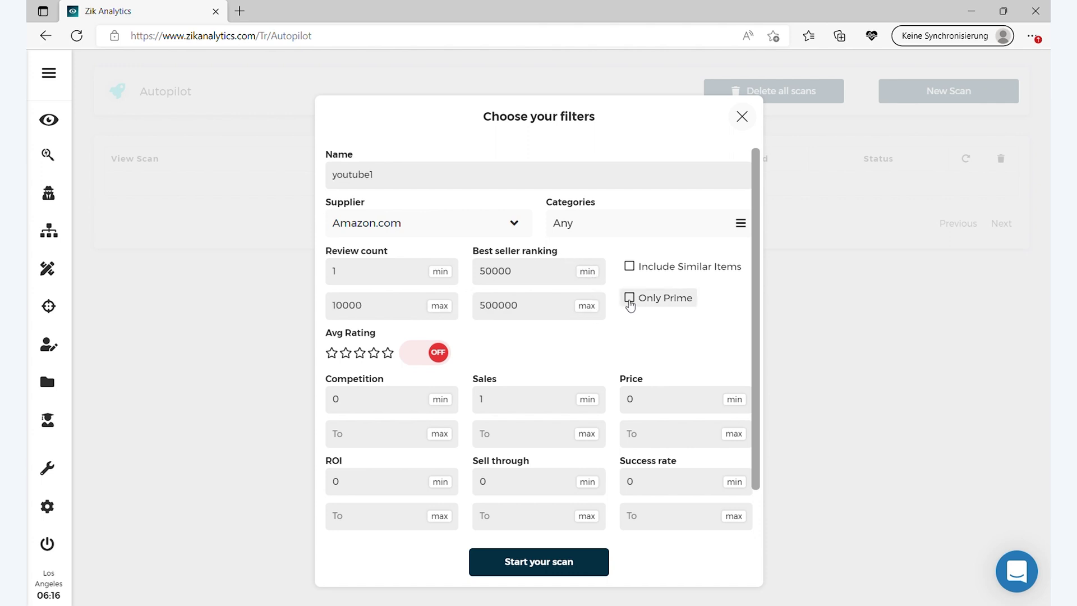
{"action": "left_click", "coordinate": [443, 353]}
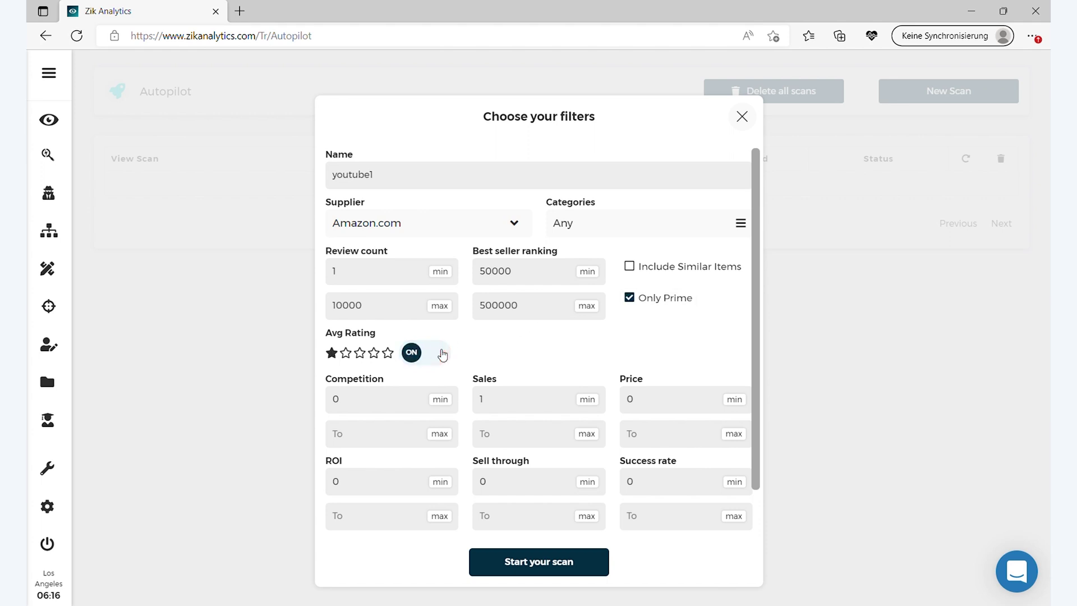
{"action": "left_click", "coordinate": [416, 358]}
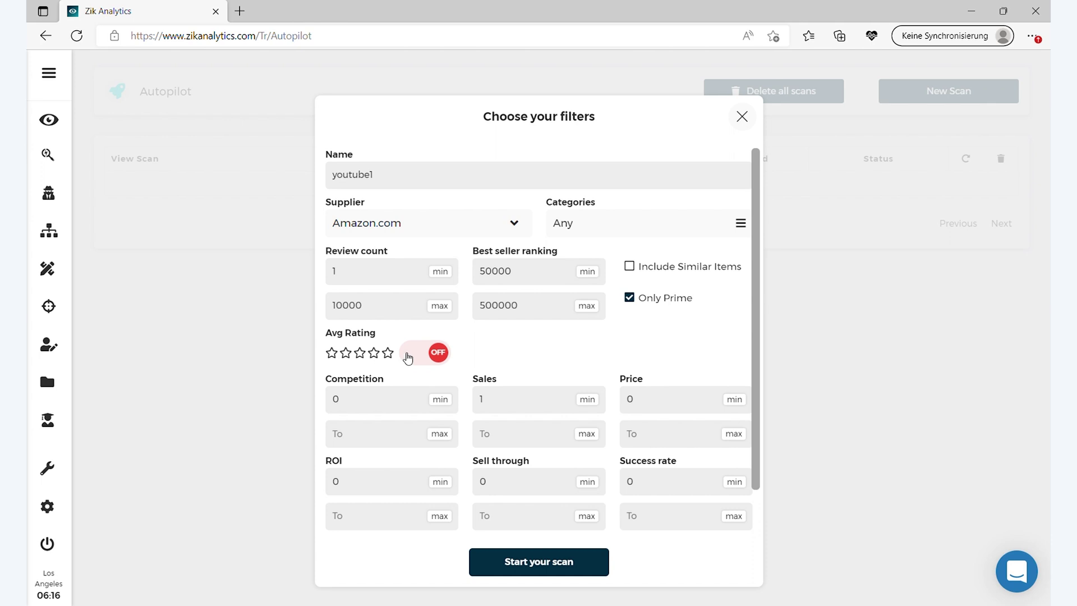
{"action": "left_click", "coordinate": [425, 352]}
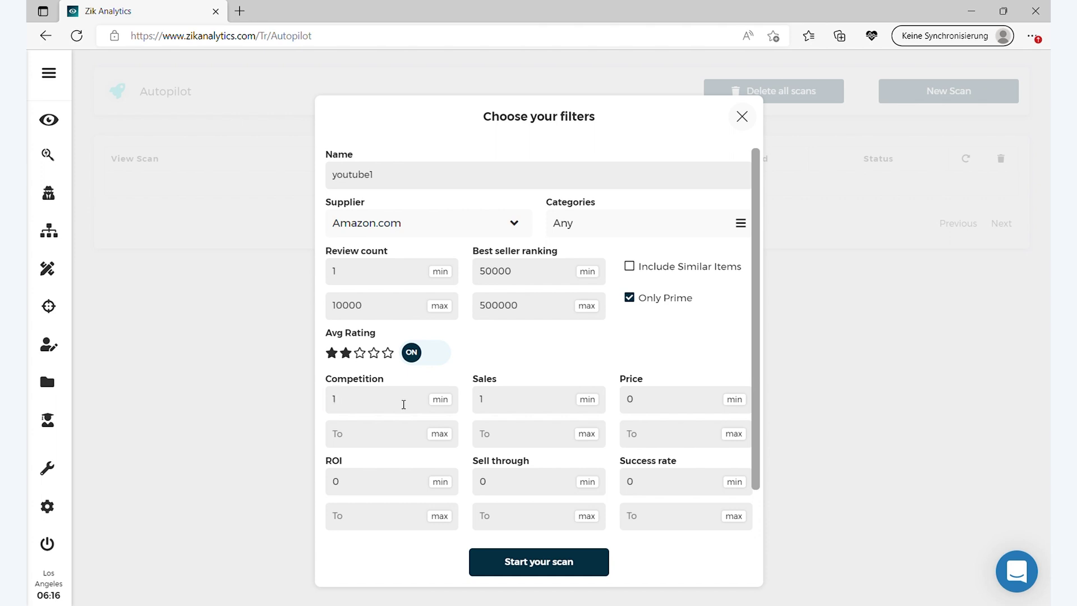
Step: Cap Competition and Sales at a maximum of 10000
{"action": "left_click", "coordinate": [437, 437]}
{"action": "type", "text": "10000"}
{"action": "left_click", "coordinate": [596, 437]}
{"action": "type", "text": "10000"}
Step: Set the Price, ROI, Sell through and Success rate maximums to 10000
{"action": "left_click", "coordinate": [749, 441]}
{"action": "type", "text": "10000"}
{"action": "scroll", "coordinate": [509, 393], "scroll_direction": "down", "scroll_amount": 2}
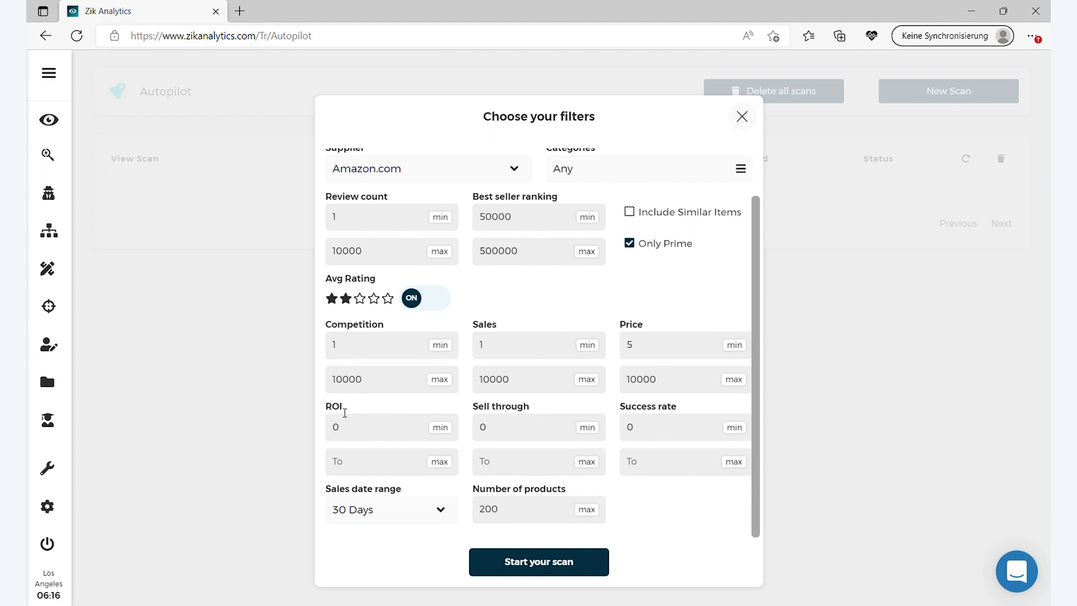
{"action": "left_click", "coordinate": [443, 461]}
{"action": "type", "text": "10000"}
{"action": "left_click", "coordinate": [596, 467]}
{"action": "type", "text": "10000"}
{"action": "left_click", "coordinate": [739, 467]}
{"action": "type", "text": "10000"}
Step: Keep the sales date range at 30 Days and change Number of products from 200 to 100
{"action": "left_click", "coordinate": [398, 510]}
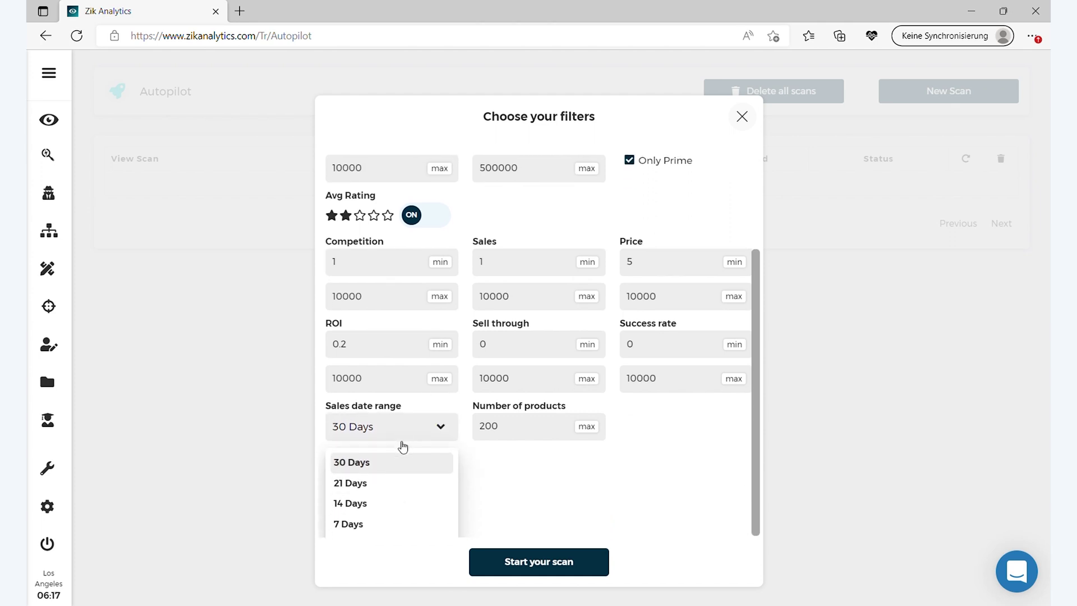
{"action": "left_click", "coordinate": [381, 471]}
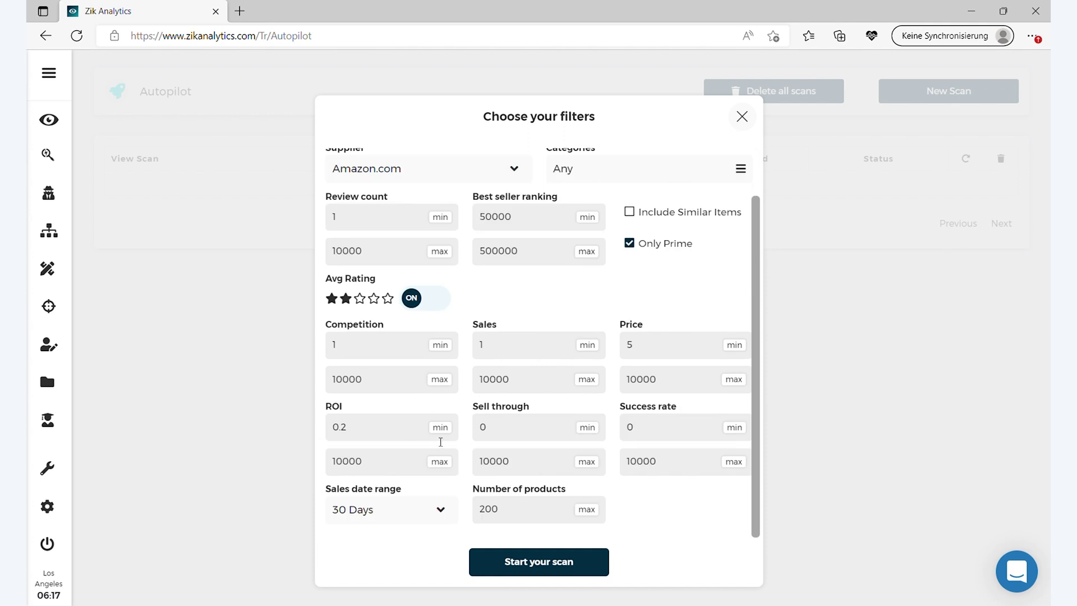
{"action": "left_click", "coordinate": [551, 518]}
{"action": "double_click", "coordinate": [551, 518]}
{"action": "type", "text": "1"}
Step: Start the youtube1 scan, browse its 100 Amazon US results, then return to the Autopilot list
{"action": "left_click", "coordinate": [578, 560]}
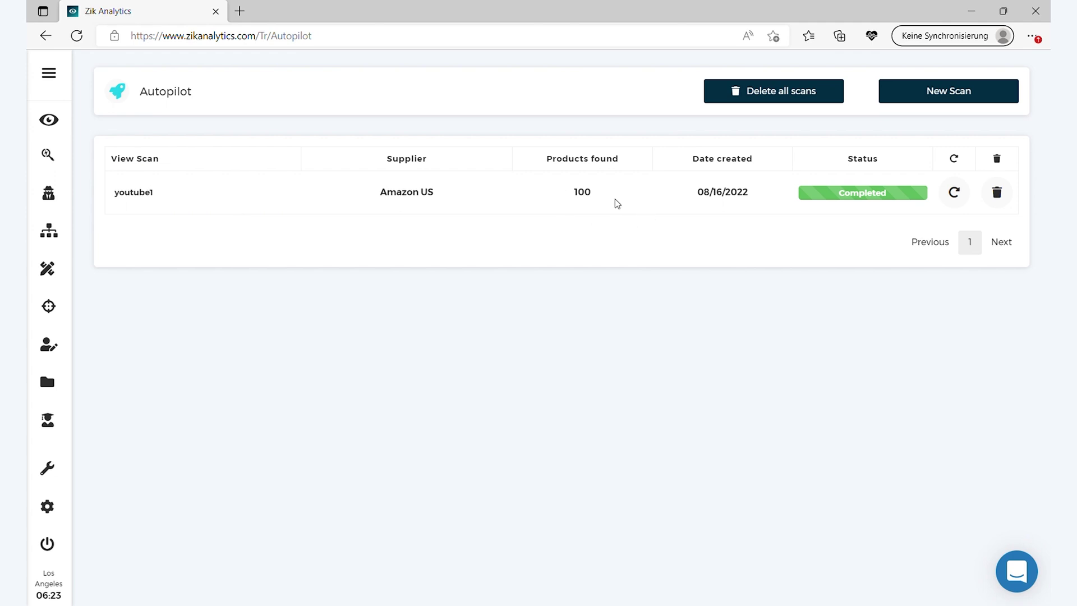
{"action": "left_click", "coordinate": [140, 194]}
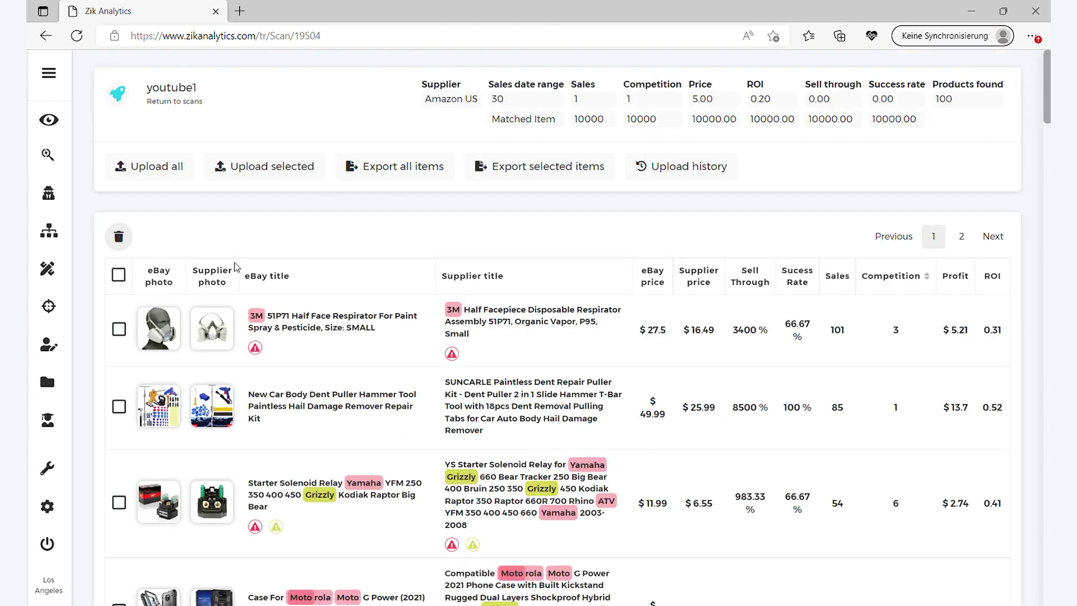
{"action": "scroll", "coordinate": [238, 268], "scroll_direction": "down", "scroll_amount": 2}
{"action": "scroll", "coordinate": [235, 267], "scroll_direction": "down", "scroll_amount": 10}
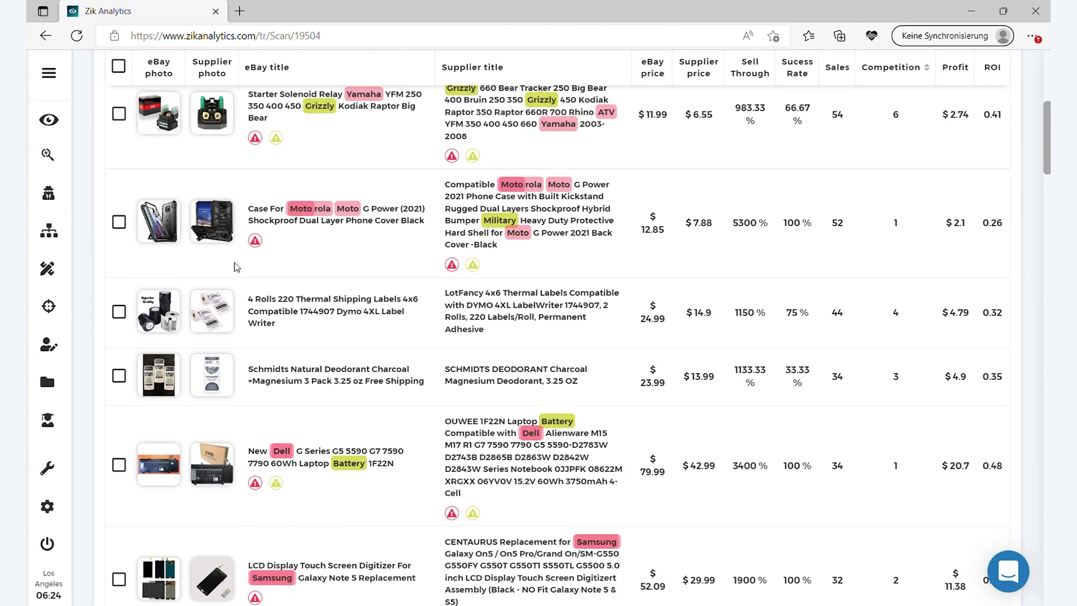
{"action": "scroll", "coordinate": [235, 267], "scroll_direction": "down", "scroll_amount": 3}
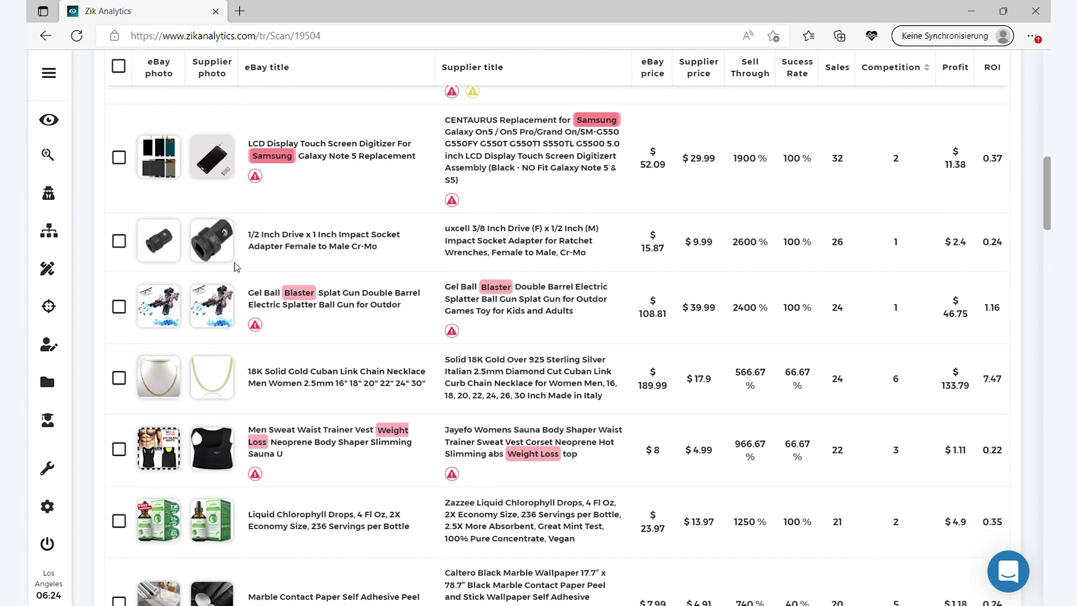
{"action": "mouse_move", "coordinate": [243, 282]}
{"action": "left_click", "coordinate": [46, 35]}
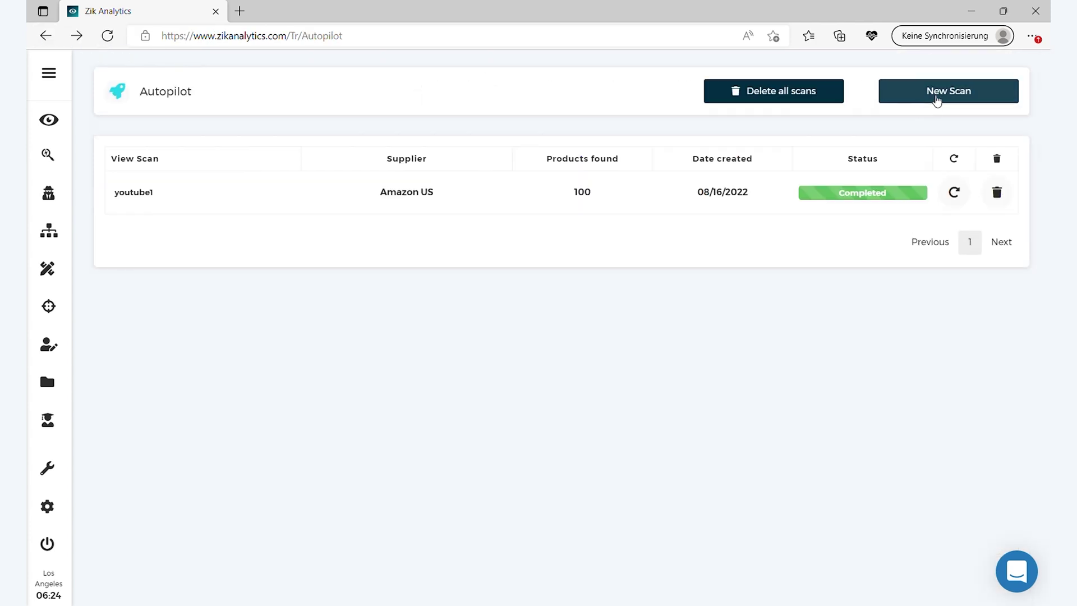
Step: Discard a blank new scan and re-run youtube1 with its saved filters
{"action": "left_click", "coordinate": [936, 99]}
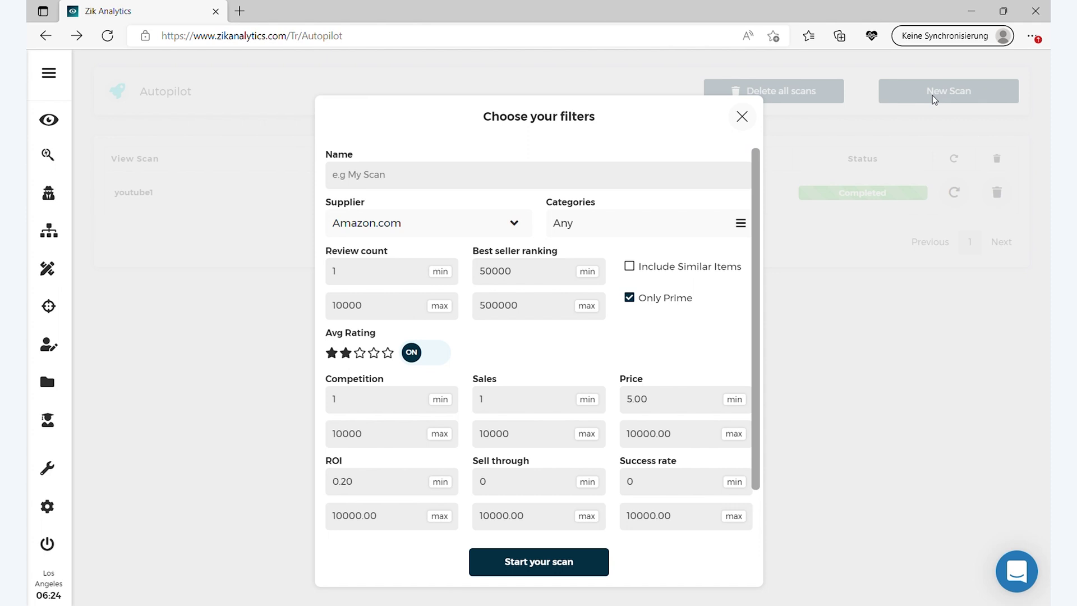
{"action": "left_click", "coordinate": [742, 118]}
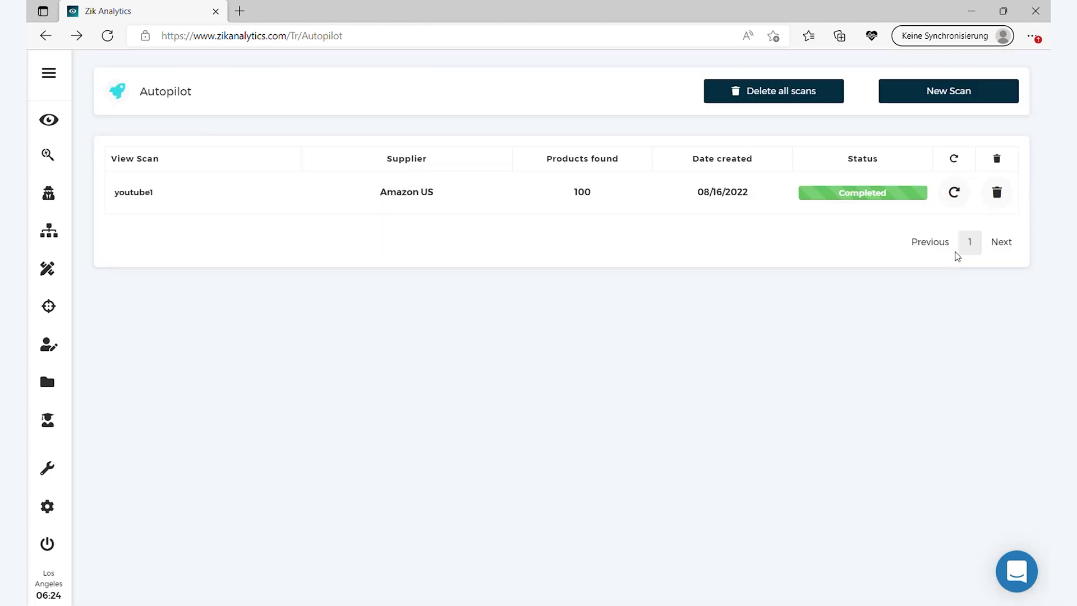
{"action": "left_click", "coordinate": [954, 194]}
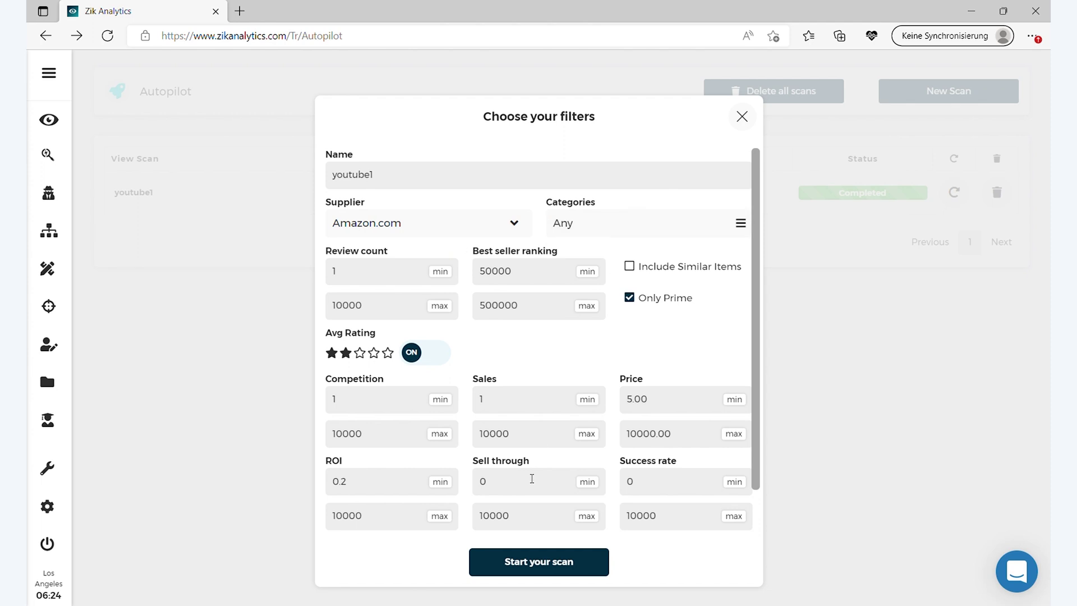
{"action": "scroll", "coordinate": [523, 365], "scroll_direction": "down", "scroll_amount": 2}
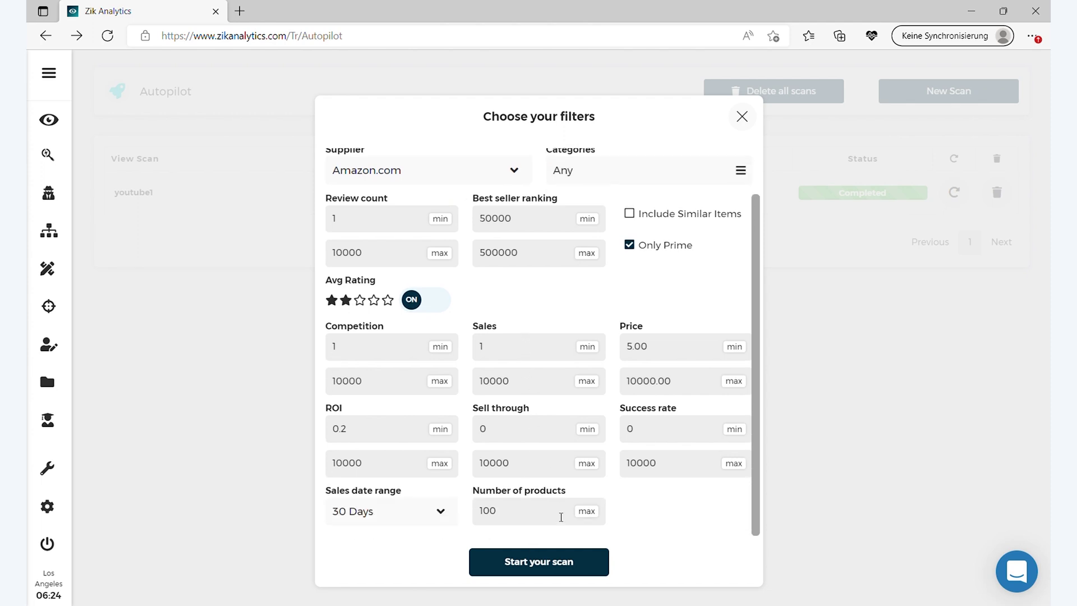
{"action": "left_click", "coordinate": [564, 560]}
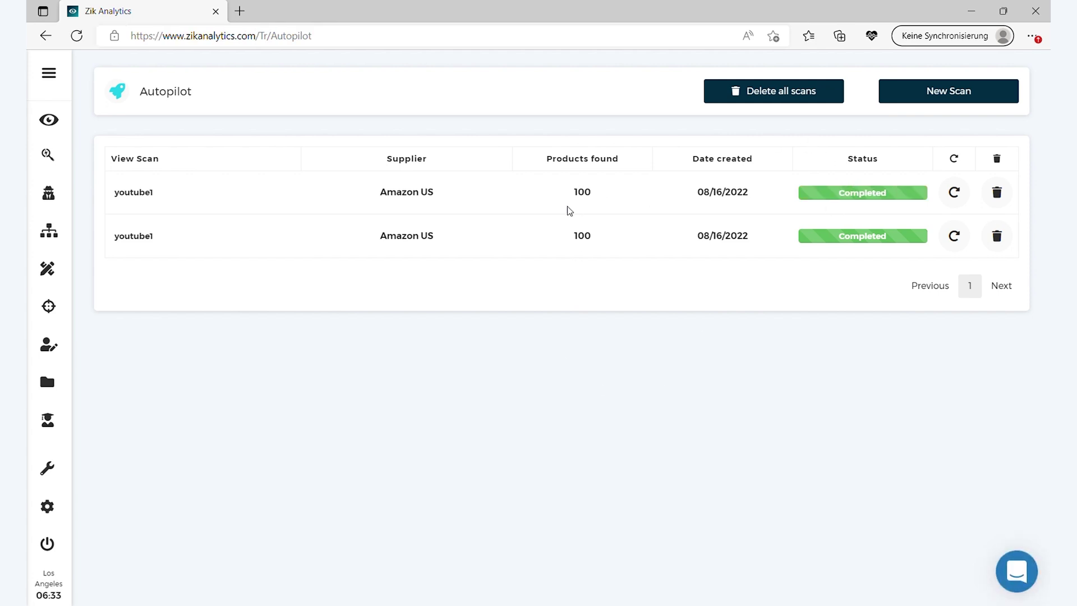
Step: Open the second youtube1 scan's results and select all products on the page
{"action": "left_click", "coordinate": [146, 196]}
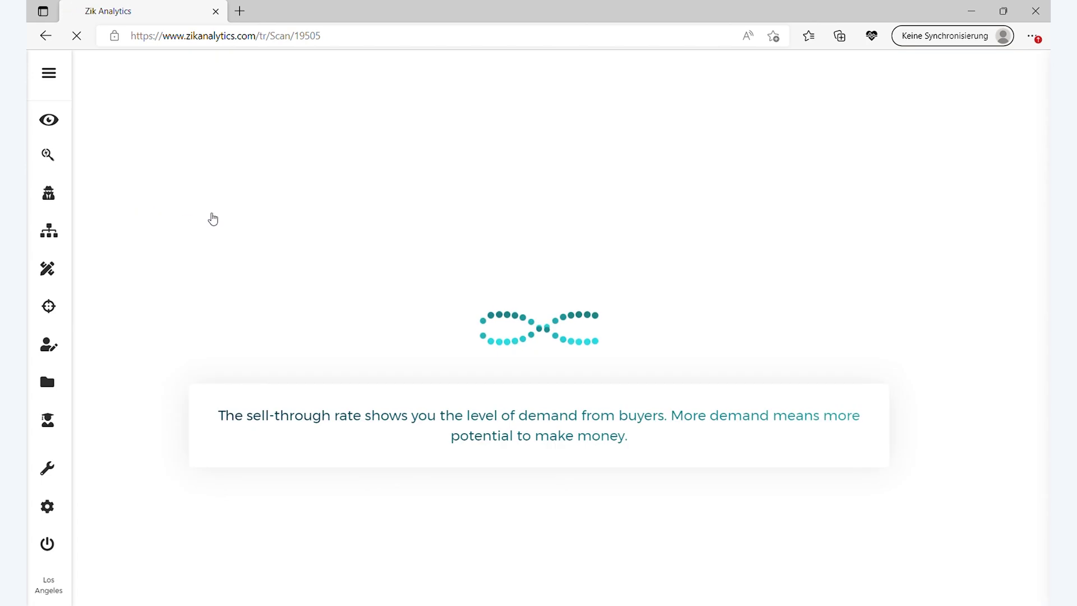
{"action": "scroll", "coordinate": [212, 219], "scroll_direction": "down", "scroll_amount": 5}
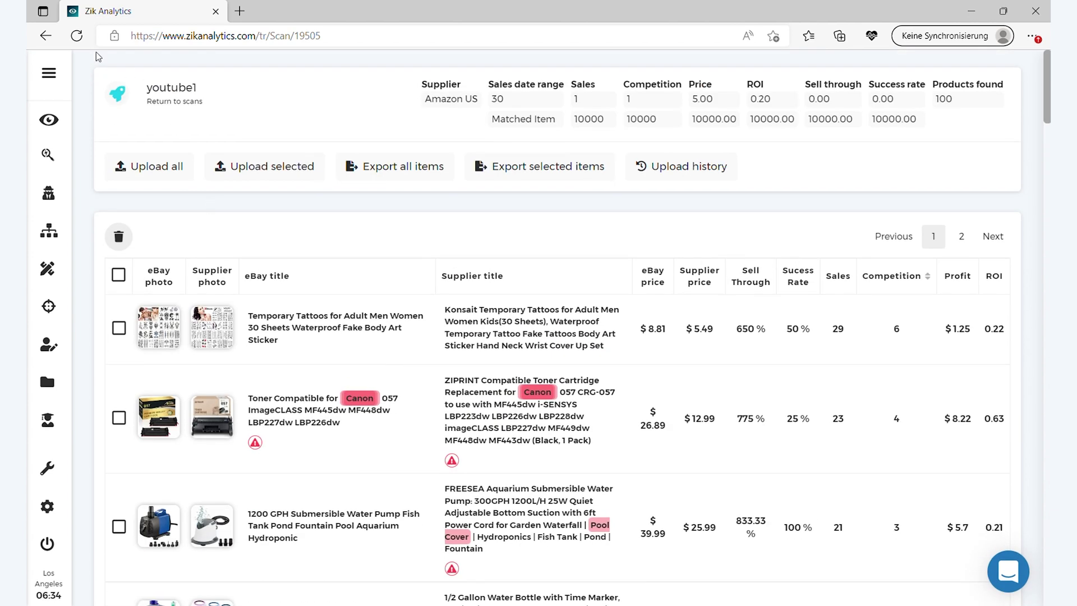
{"action": "left_click", "coordinate": [125, 280]}
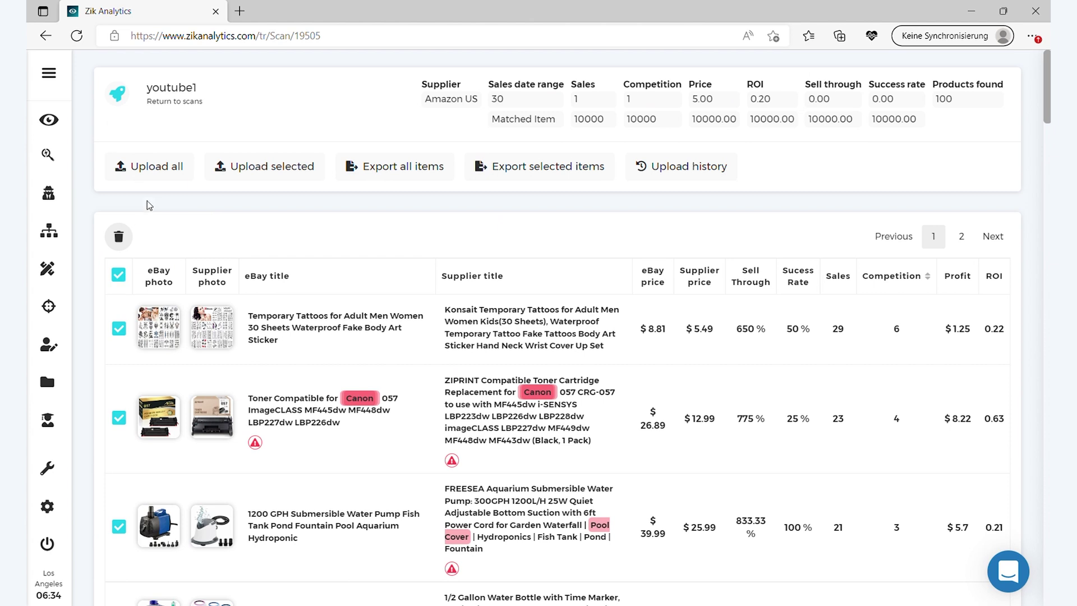
{"action": "left_click", "coordinate": [272, 171]}
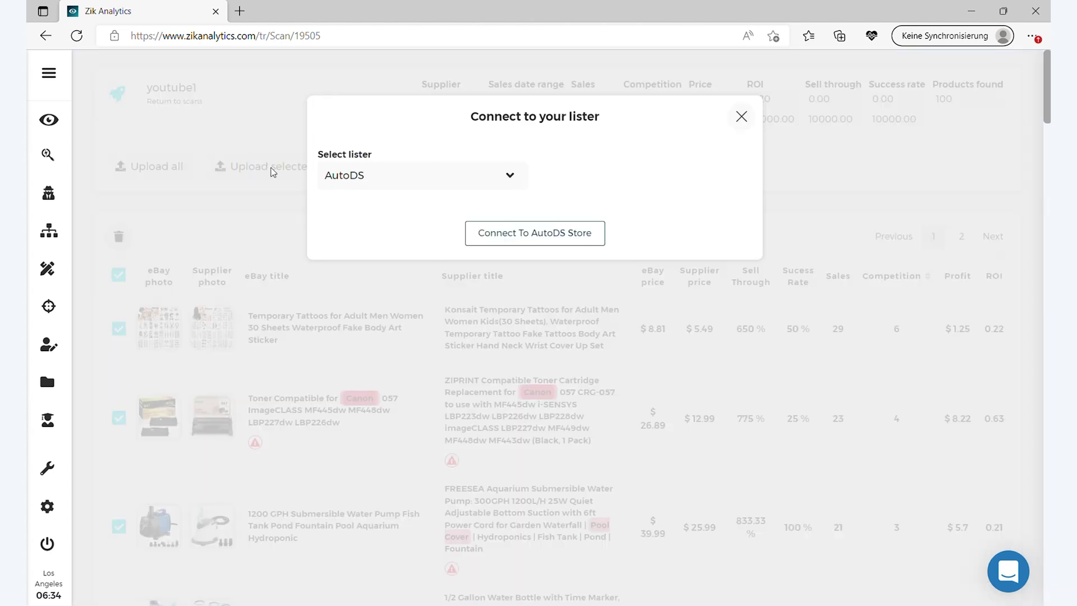
{"action": "left_click", "coordinate": [391, 183]}
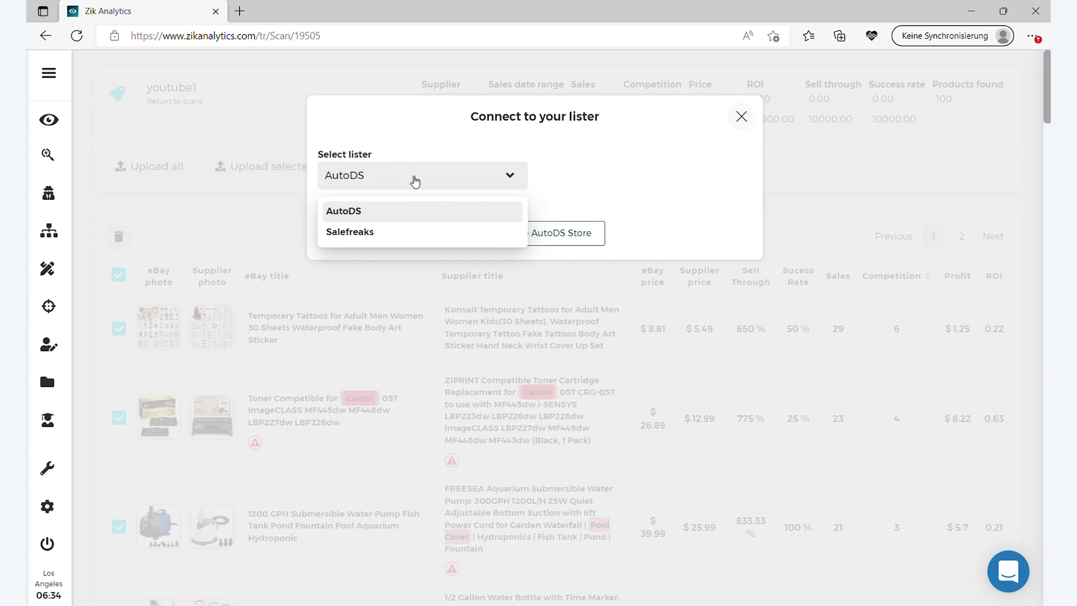
{"action": "left_click", "coordinate": [579, 185]}
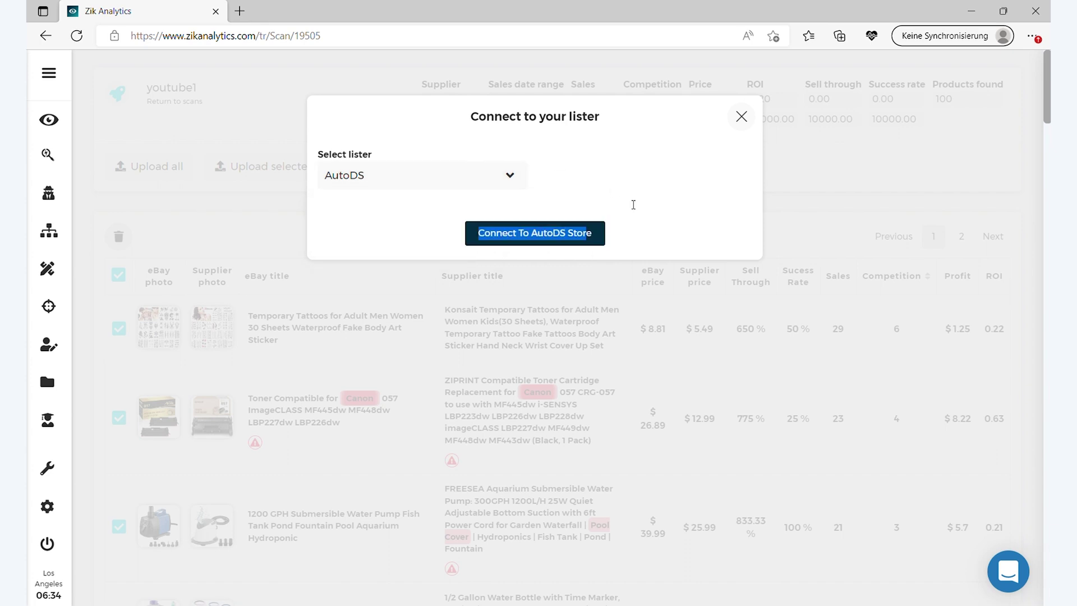
{"action": "left_click_drag", "start_coordinate": [633, 204], "coordinate": [741, 113]}
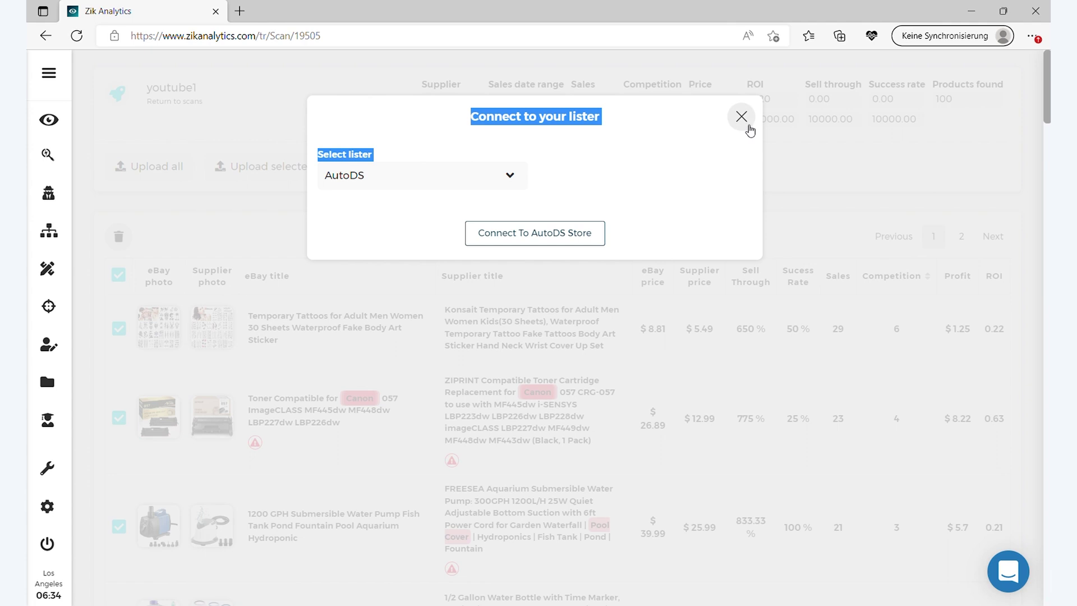
{"action": "left_click", "coordinate": [742, 117]}
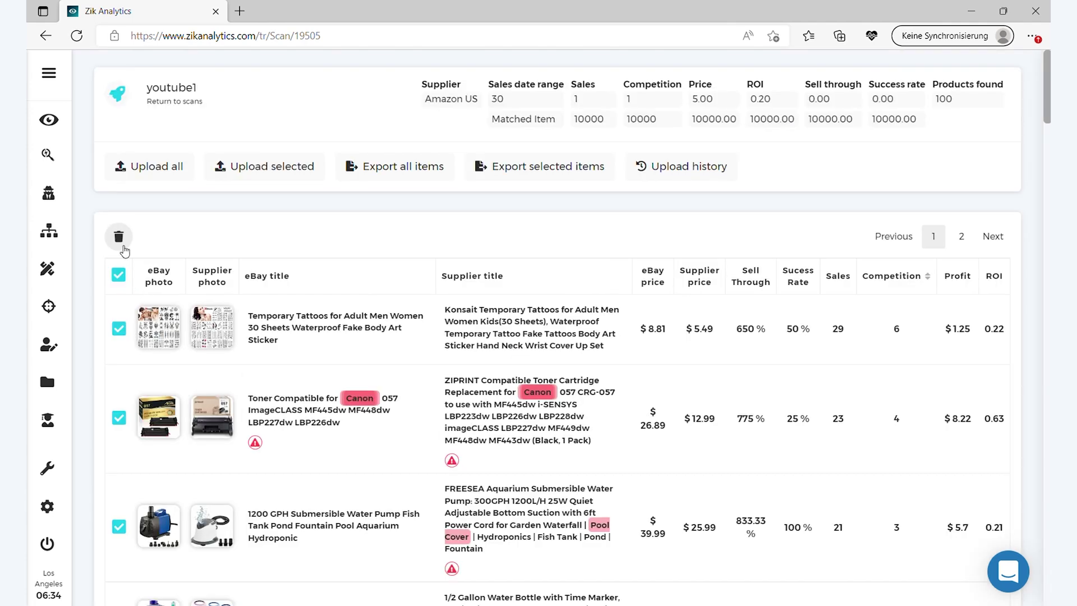
Step: Clear the product selection, go back to Autopilot, and open both youtube1 scans in new tabs
{"action": "left_click", "coordinate": [124, 278]}
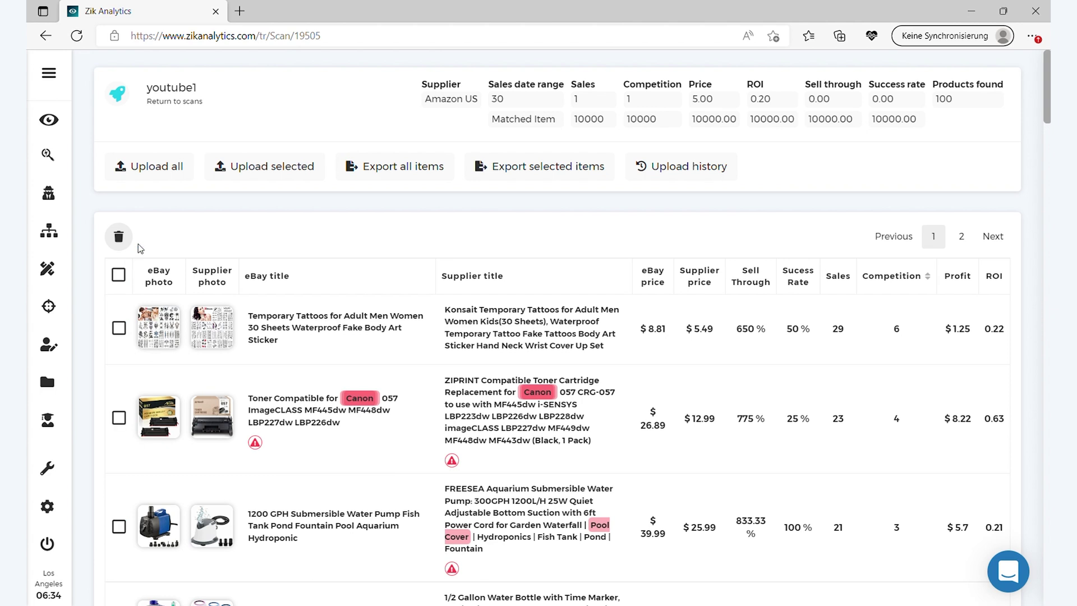
{"action": "left_click", "coordinate": [45, 42]}
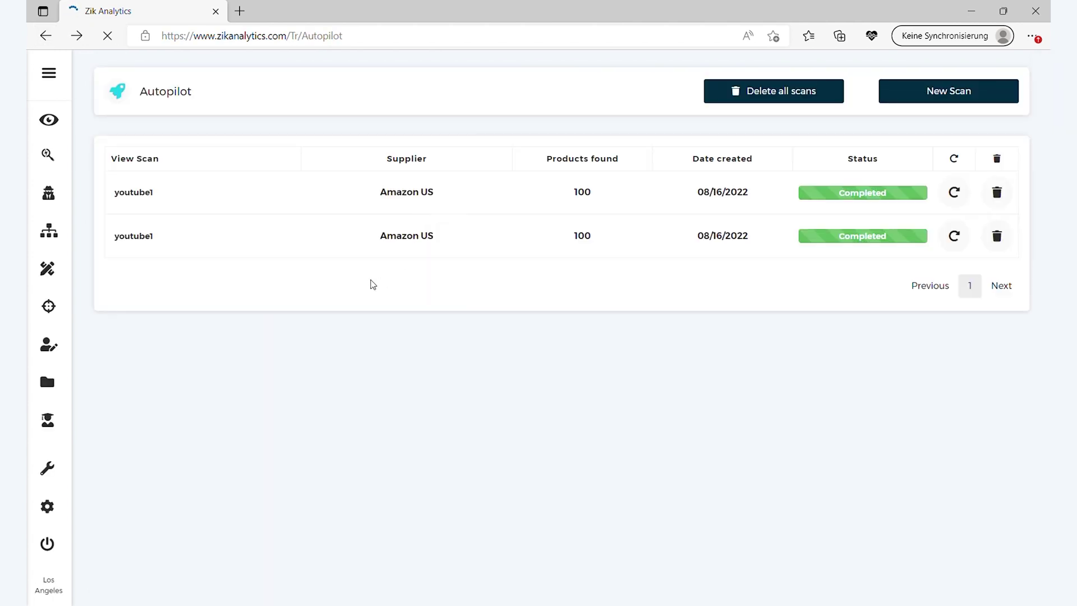
{"action": "middle_click", "coordinate": [147, 240]}
{"action": "middle_click", "coordinate": [159, 199]}
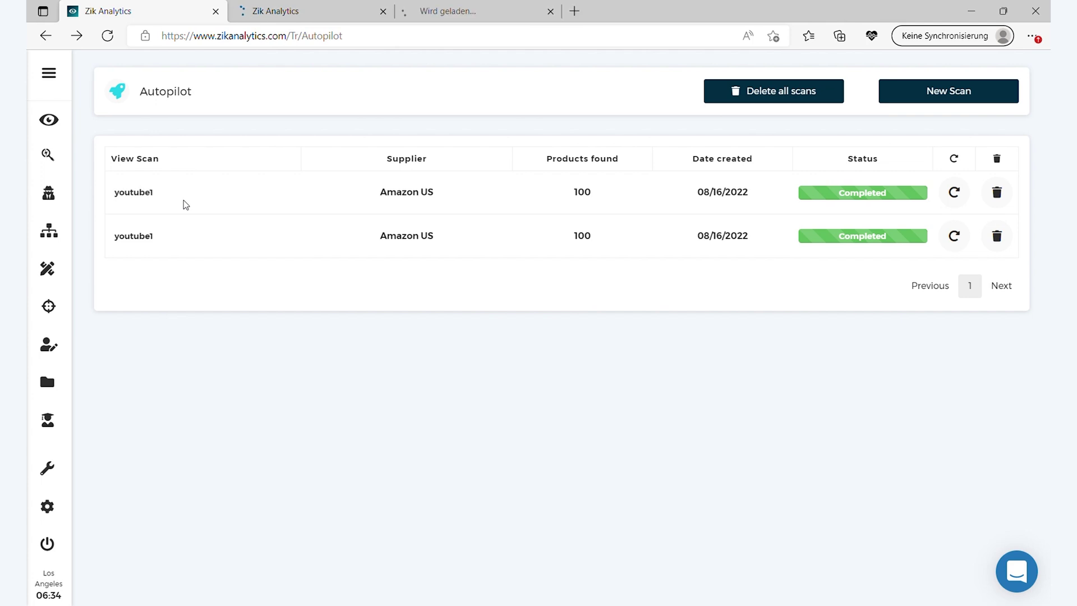
Step: Compare the scan 19505 and 19504 tabs and scroll through the 19505 results
{"action": "left_click", "coordinate": [292, 12]}
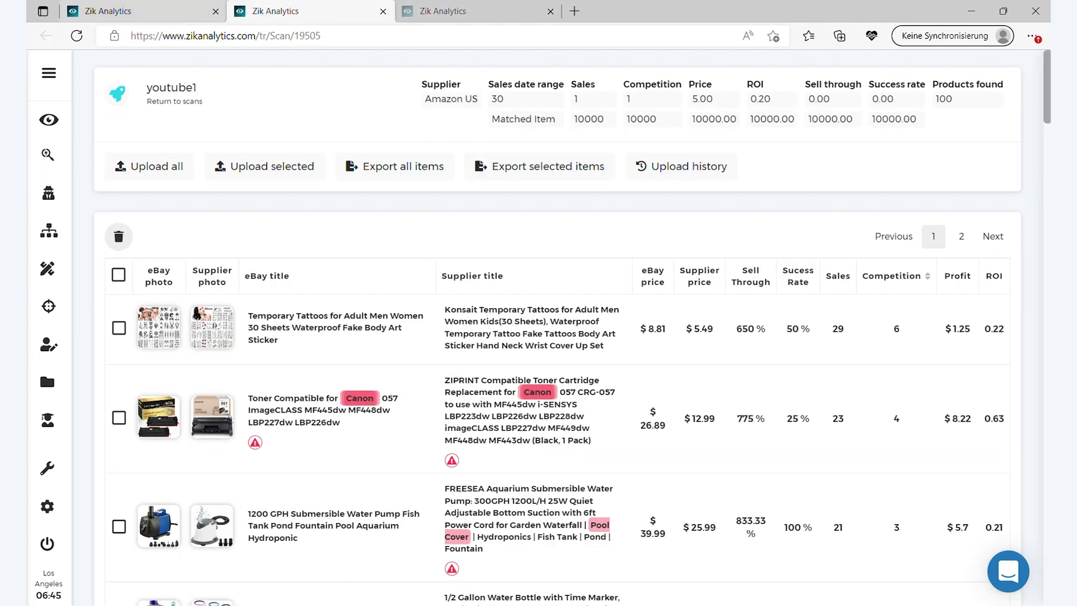
{"action": "left_click", "coordinate": [424, 5]}
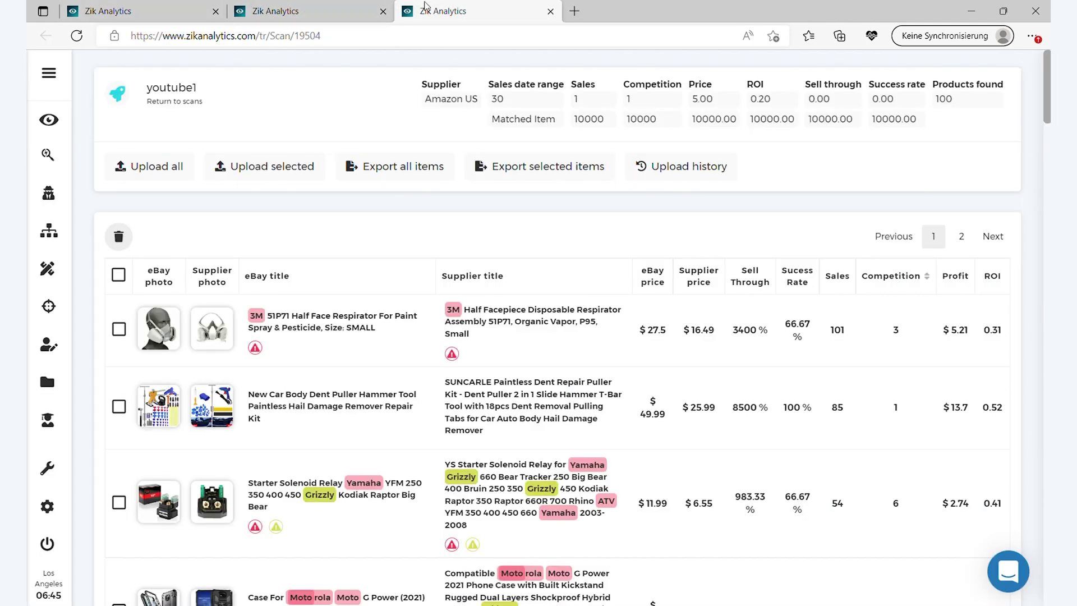
{"action": "left_click", "coordinate": [331, 12]}
{"action": "scroll", "coordinate": [250, 317], "scroll_direction": "down", "scroll_amount": 2}
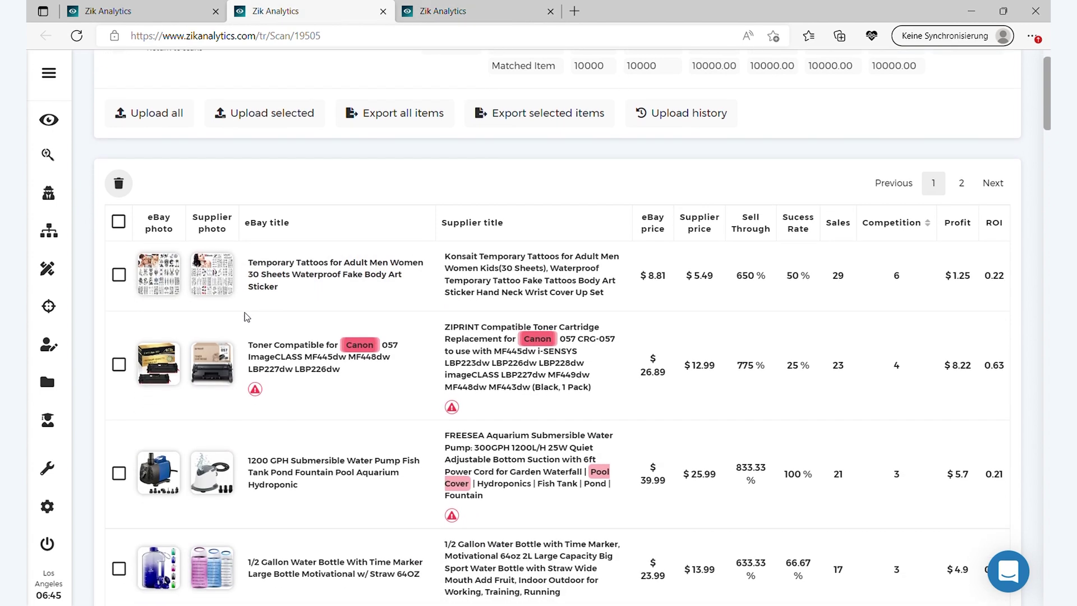
{"action": "scroll", "coordinate": [211, 354], "scroll_direction": "down", "scroll_amount": 5}
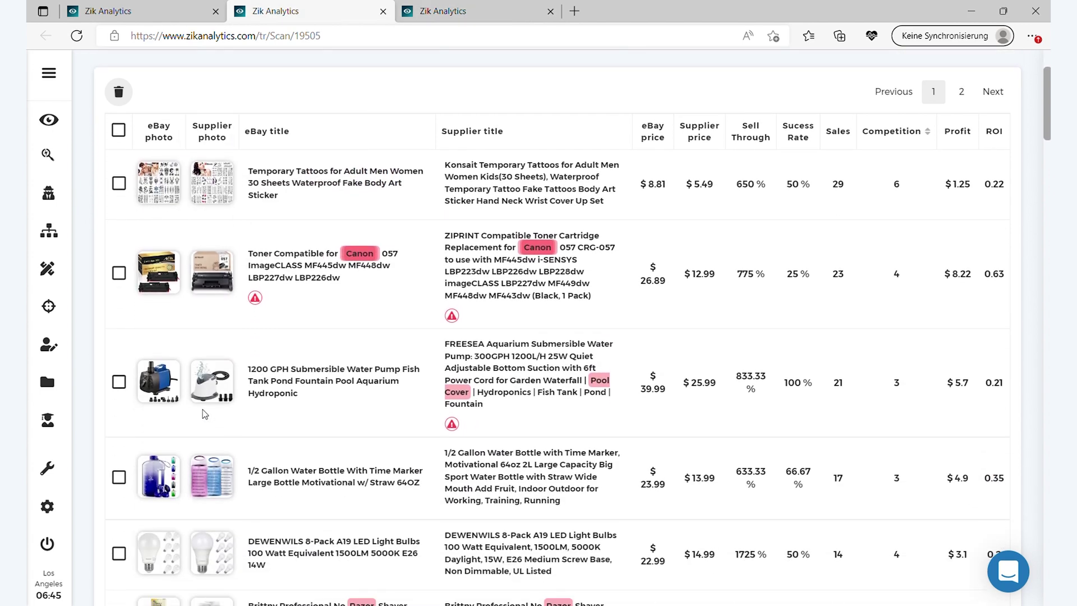
{"action": "scroll", "coordinate": [205, 414], "scroll_direction": "down", "scroll_amount": 3}
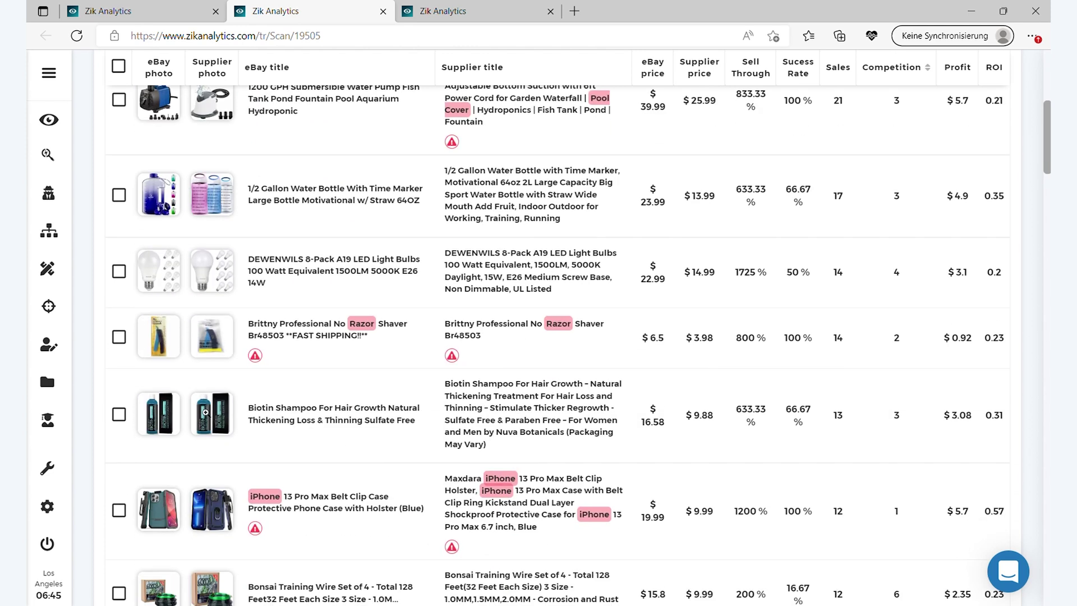
{"action": "scroll", "coordinate": [205, 414], "scroll_direction": "up", "scroll_amount": 10}
Step: Review the other tab's results, topped by the 3M respirator with 101 sales
{"action": "left_click", "coordinate": [477, 12]}
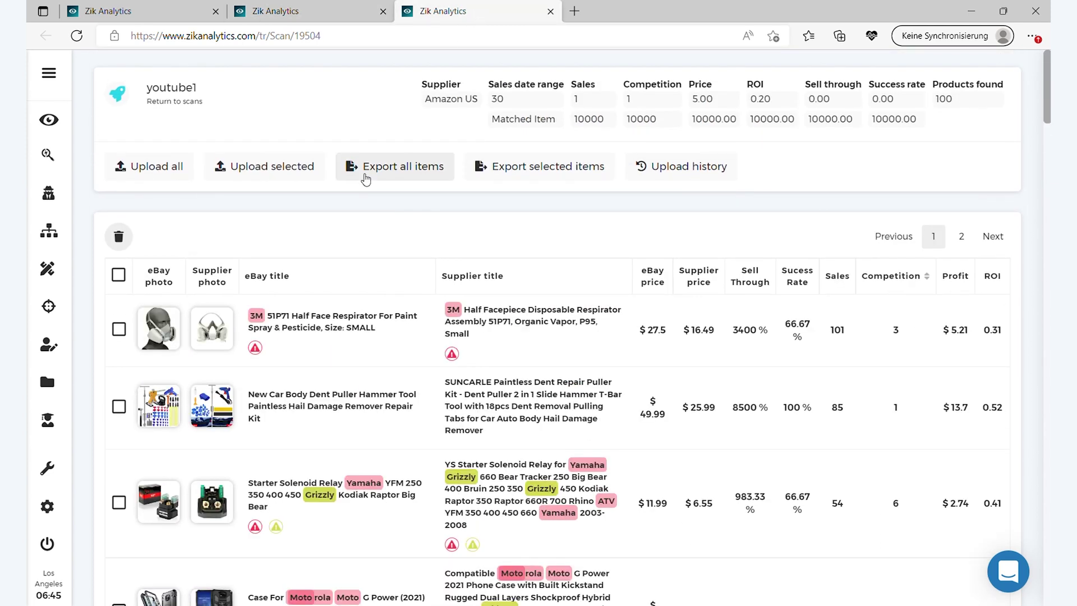
{"action": "scroll", "coordinate": [288, 306], "scroll_direction": "down", "scroll_amount": 1}
{"action": "scroll", "coordinate": [288, 305], "scroll_direction": "down", "scroll_amount": 3}
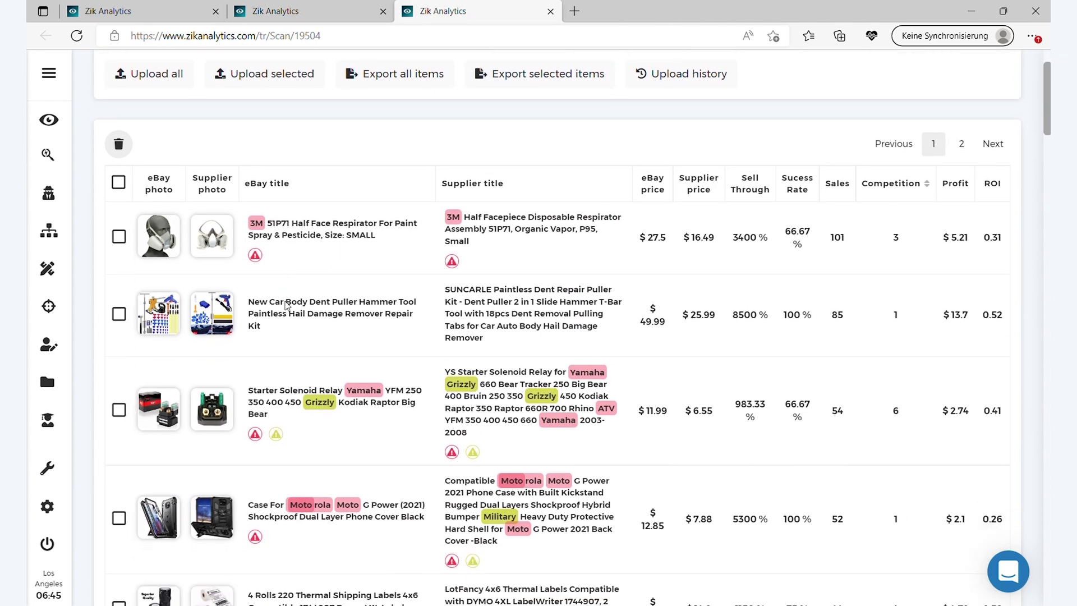
{"action": "scroll", "coordinate": [287, 306], "scroll_direction": "down", "scroll_amount": 4}
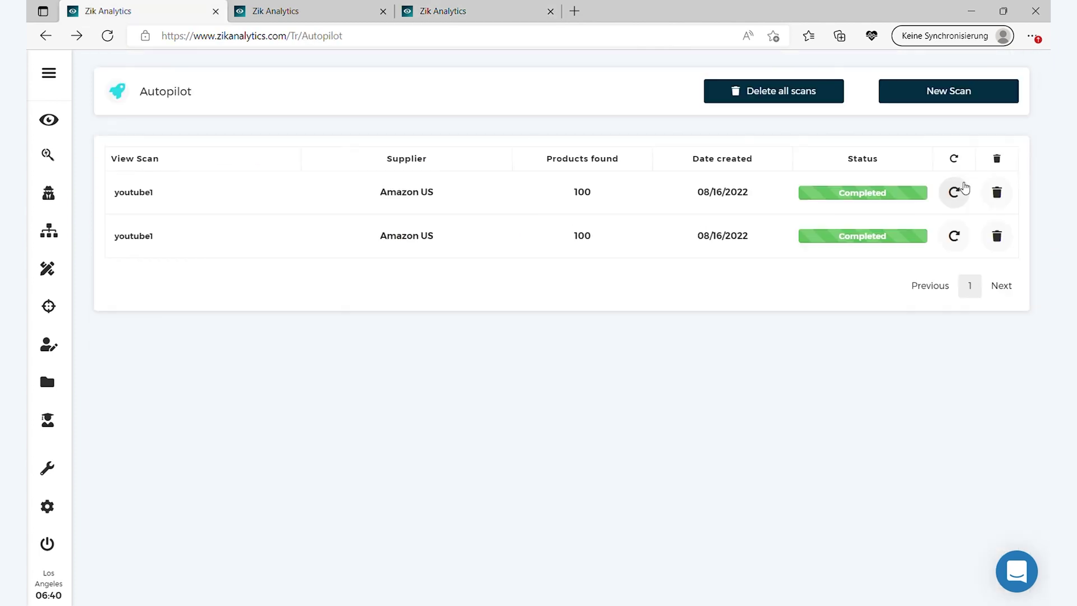
Step: Rescan youtube1 with its saved filters, checking the sales date range and product count
{"action": "left_click", "coordinate": [954, 193]}
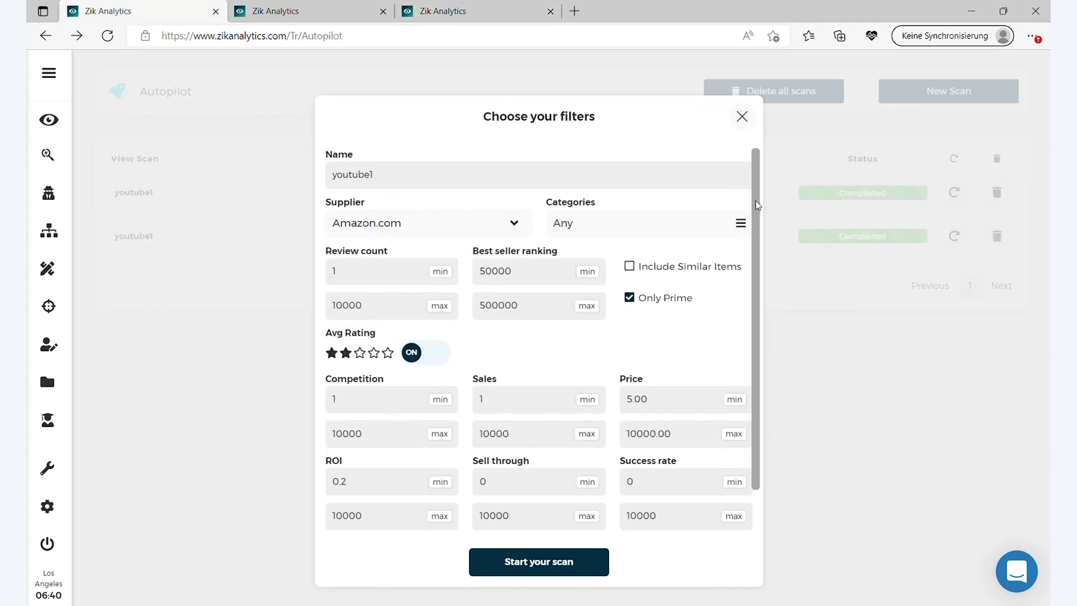
{"action": "scroll", "coordinate": [541, 368], "scroll_direction": "down", "scroll_amount": 1}
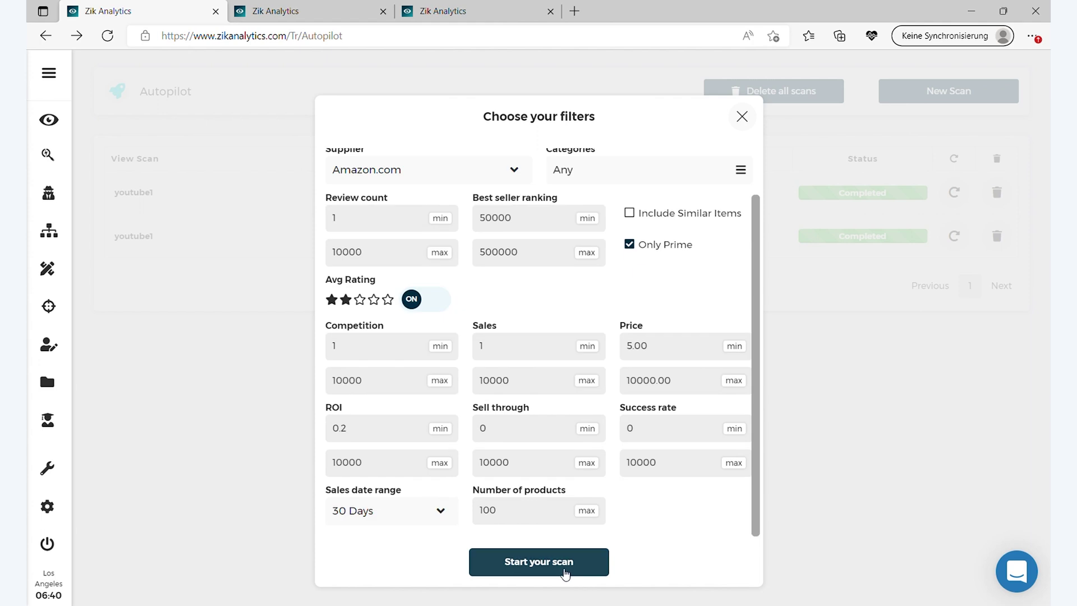
{"action": "left_click", "coordinate": [564, 571]}
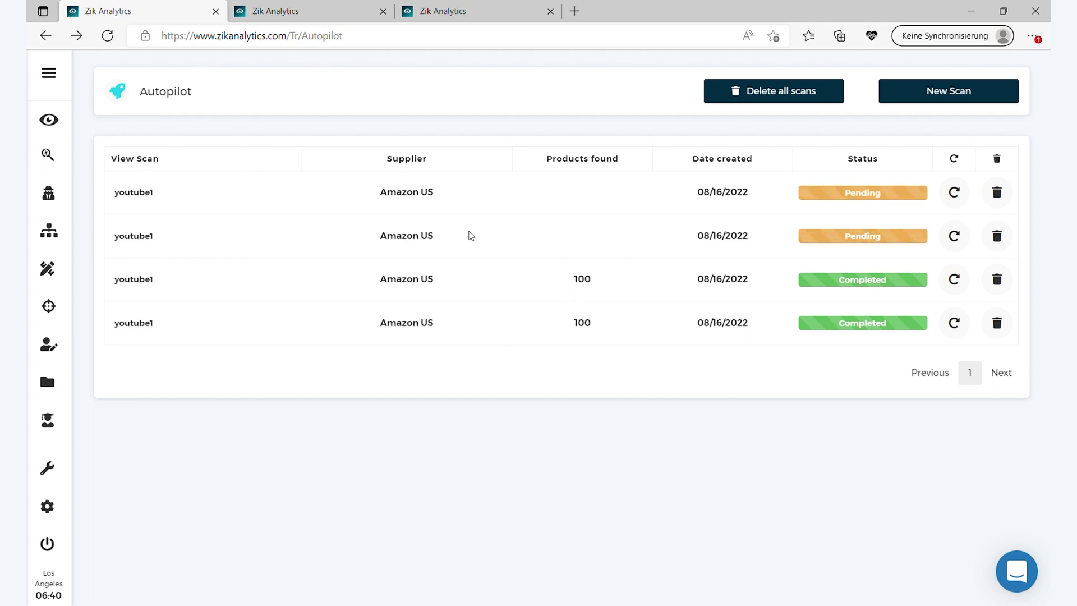
{"action": "left_click", "coordinate": [947, 95]}
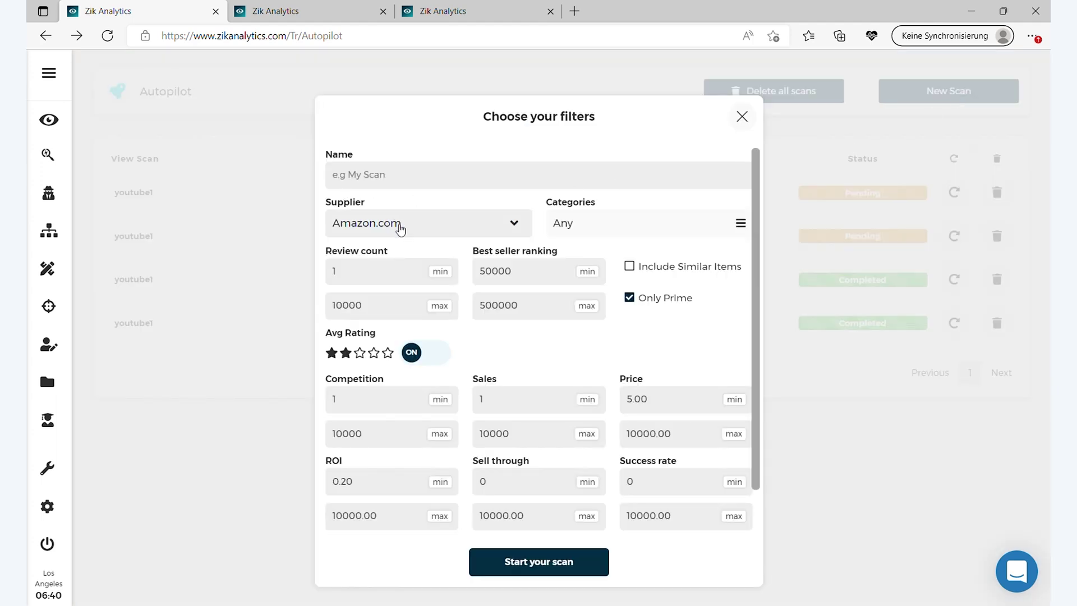
{"action": "left_click", "coordinate": [399, 227]}
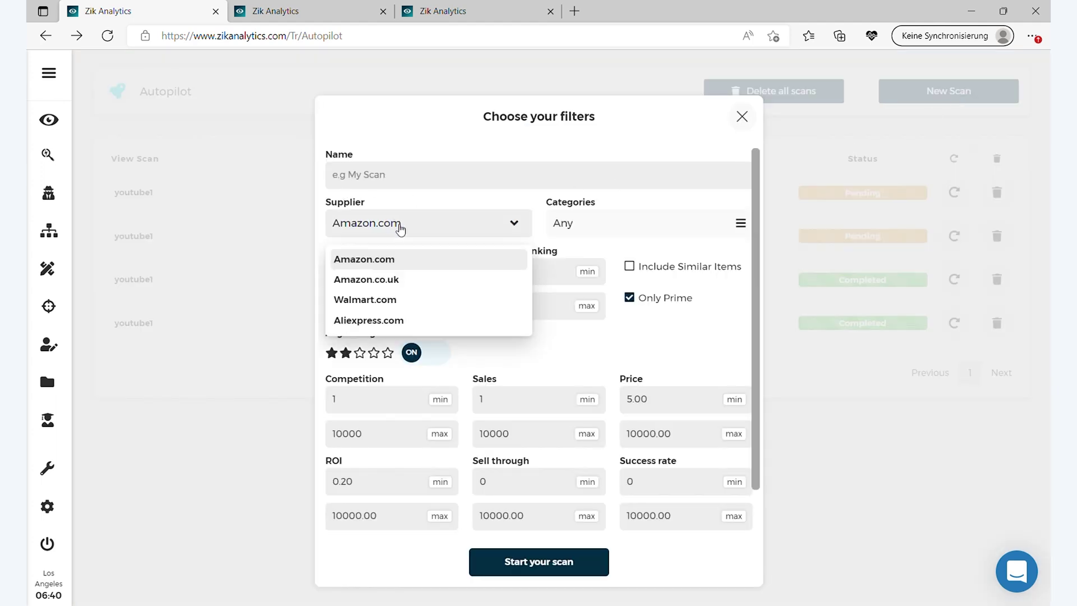
{"action": "left_click", "coordinate": [515, 198]}
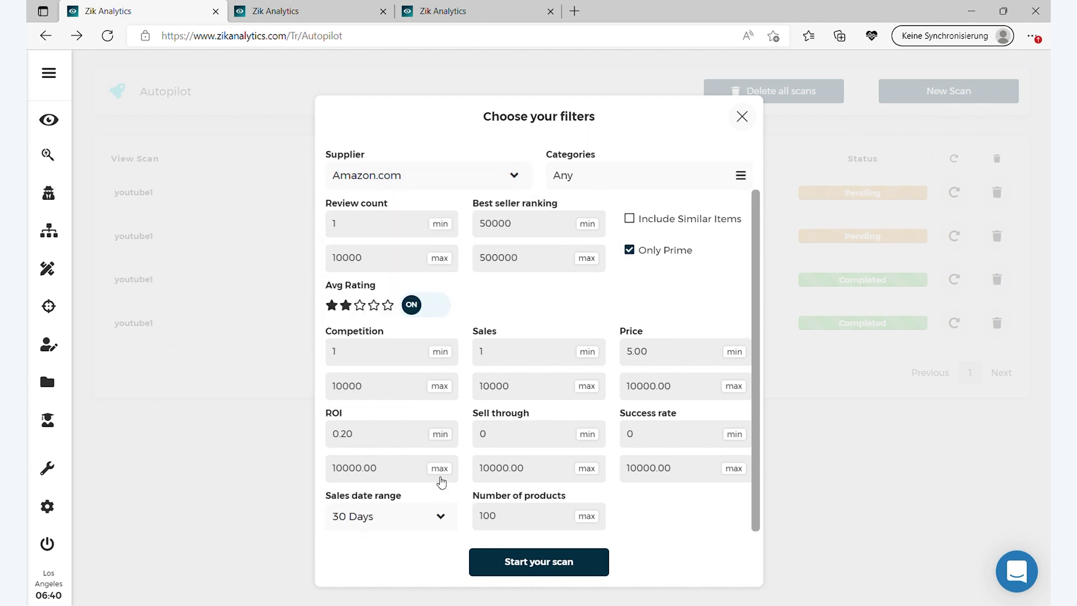
{"action": "scroll", "coordinate": [440, 481], "scroll_direction": "down", "scroll_amount": 1}
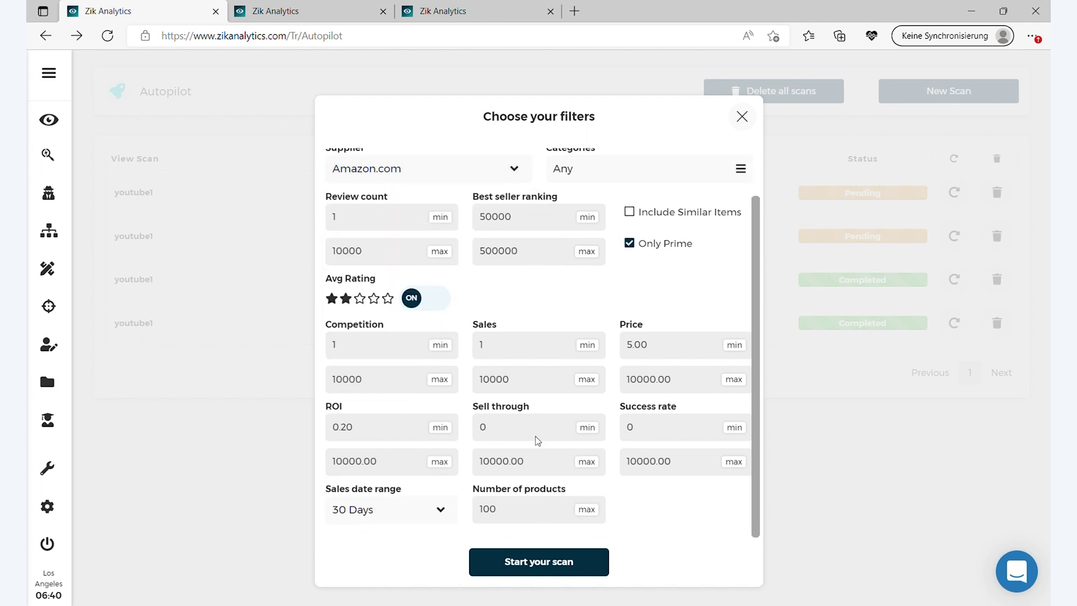
{"action": "scroll", "coordinate": [483, 245], "scroll_direction": "up", "scroll_amount": 1}
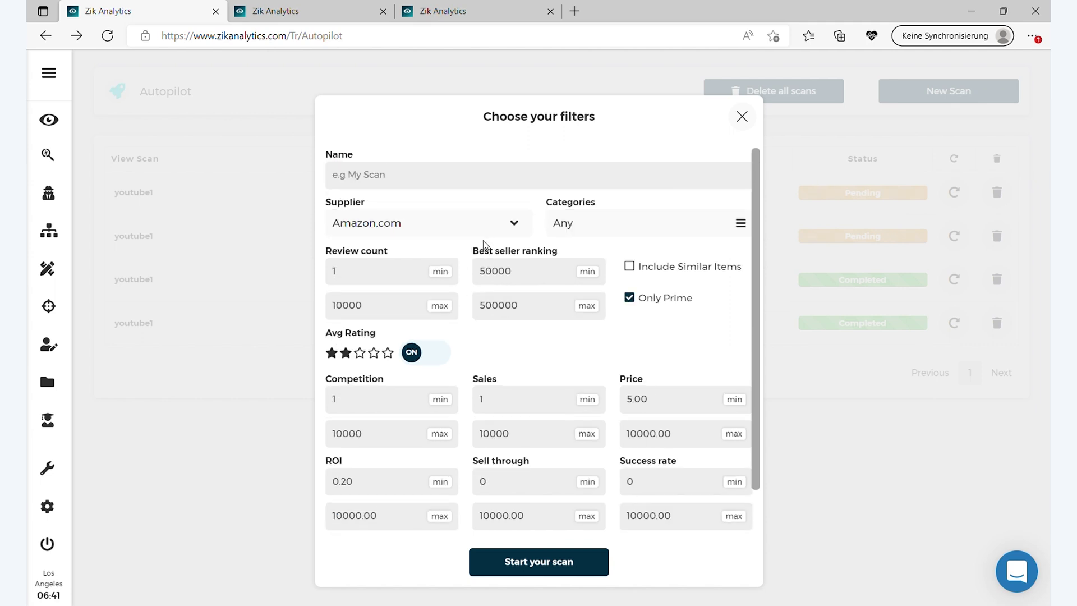
{"action": "left_click", "coordinate": [749, 124]}
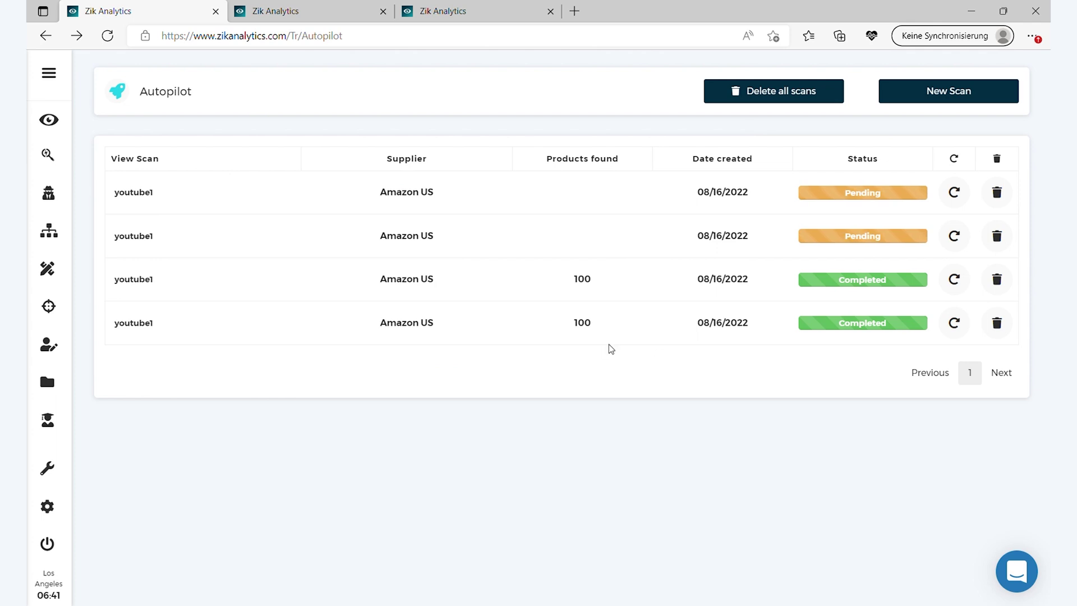
{"action": "scroll", "coordinate": [541, 387], "scroll_direction": "up", "scroll_amount": 1}
{"action": "scroll", "coordinate": [540, 387], "scroll_direction": "down", "scroll_amount": 1}
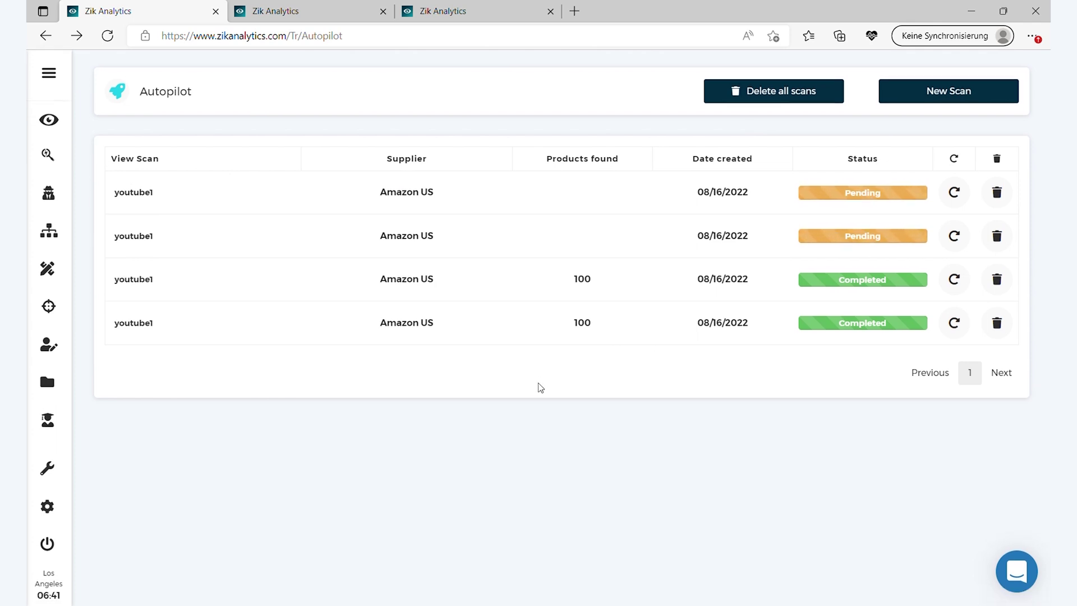